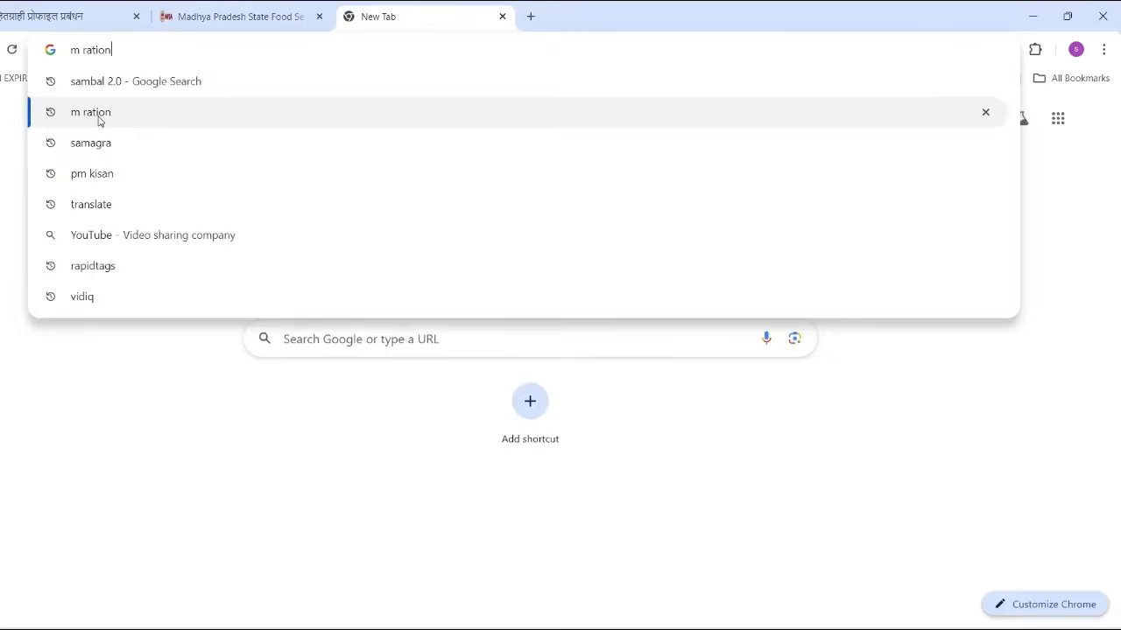
Run the Google search for 'm ration'
click(99, 121)
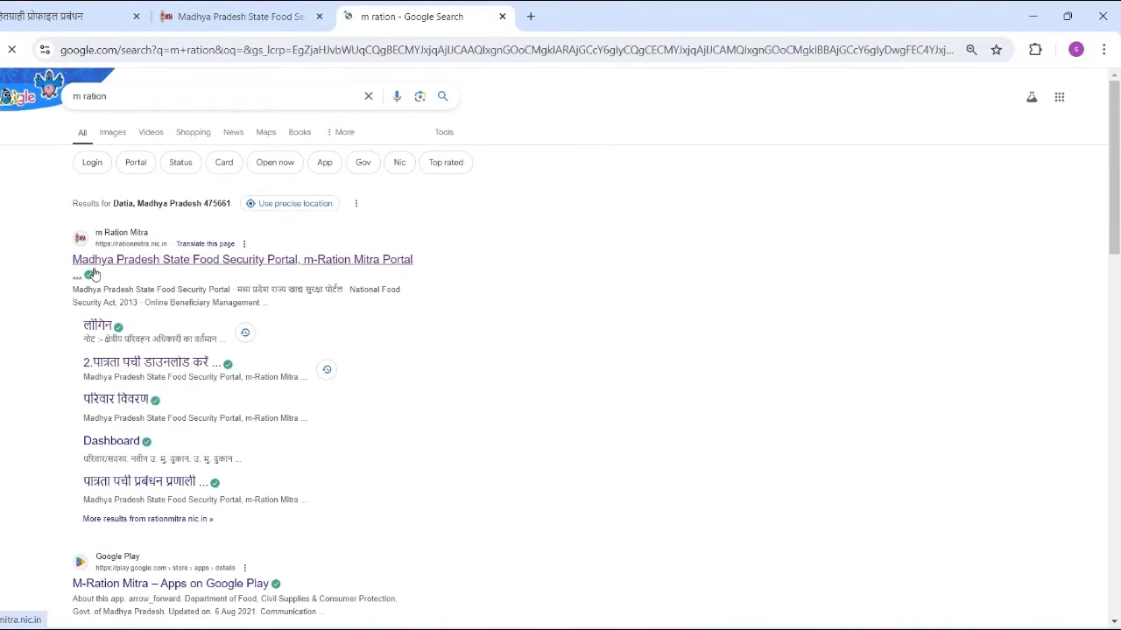
Open the rationmitra.nic.in portal and expand the '1 - परिवार' menu
click(218, 263)
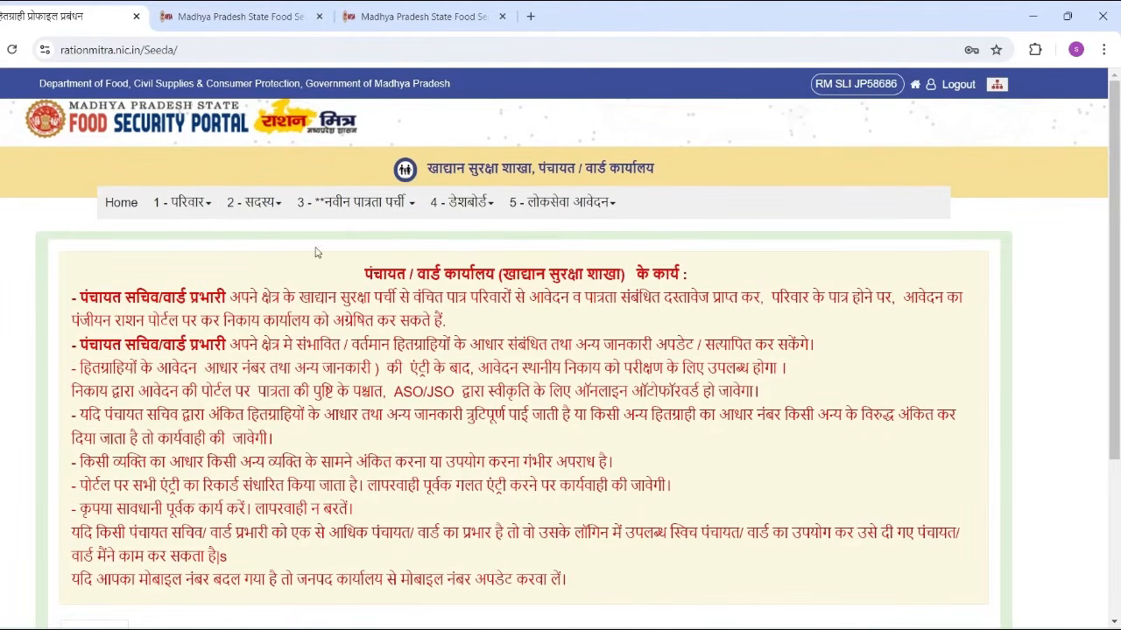
click(182, 219)
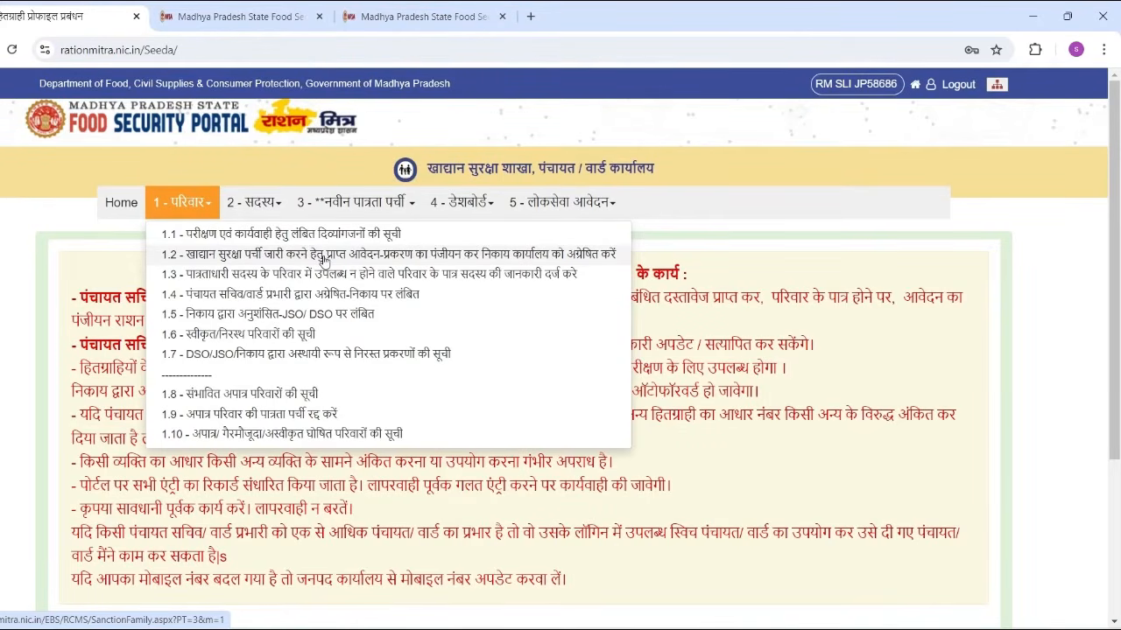
Open menu item 1.2 to register a new food security slip and scroll to the family ID box
click(324, 254)
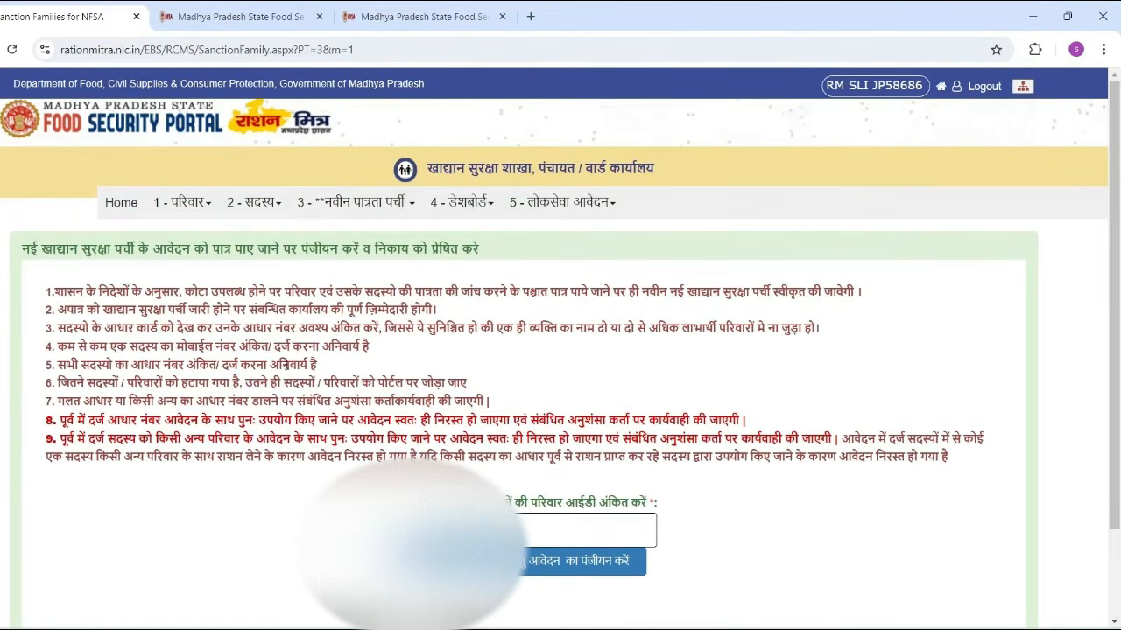
scroll(286, 370, down, 2)
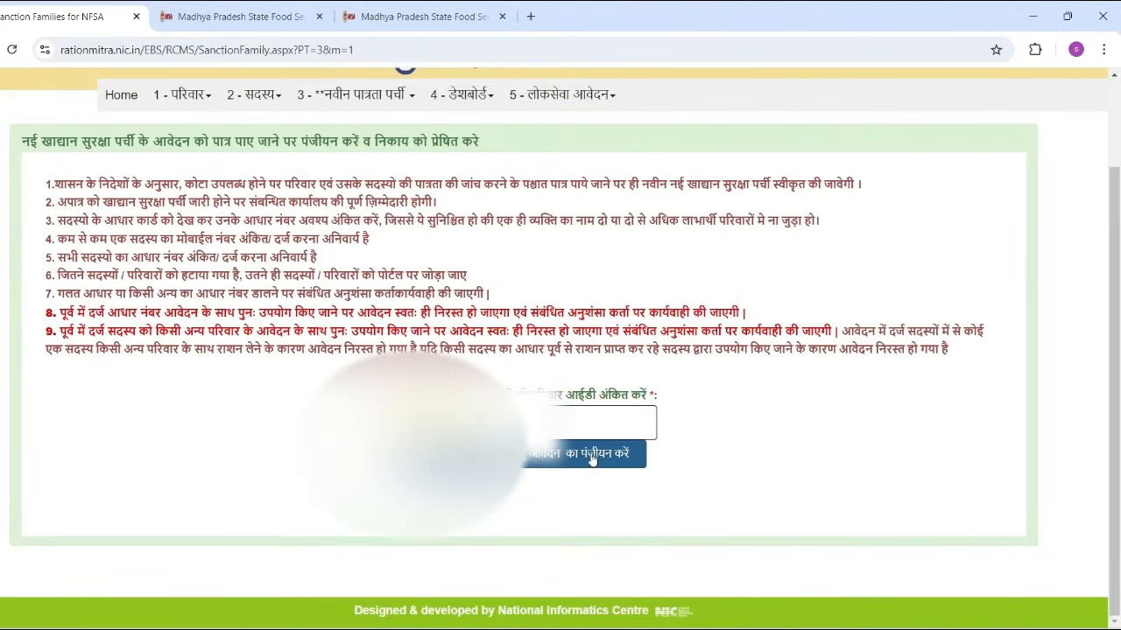
Load the family's form, entering register number 85 and application date 11 August 2024
click(538, 461)
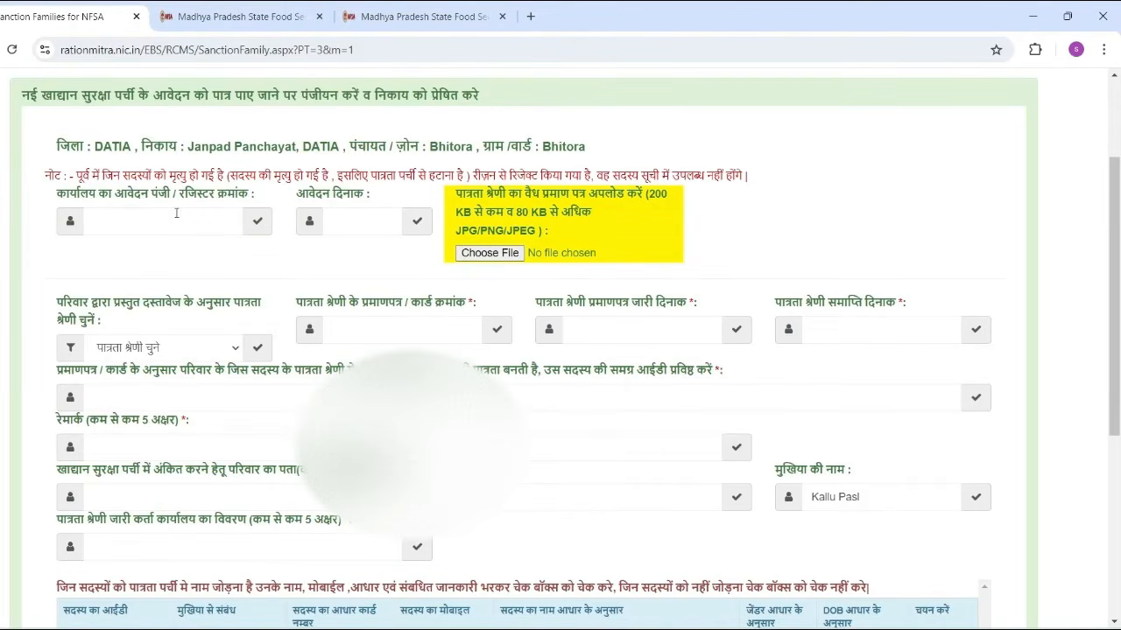
click(134, 225)
text(85)
click(341, 227)
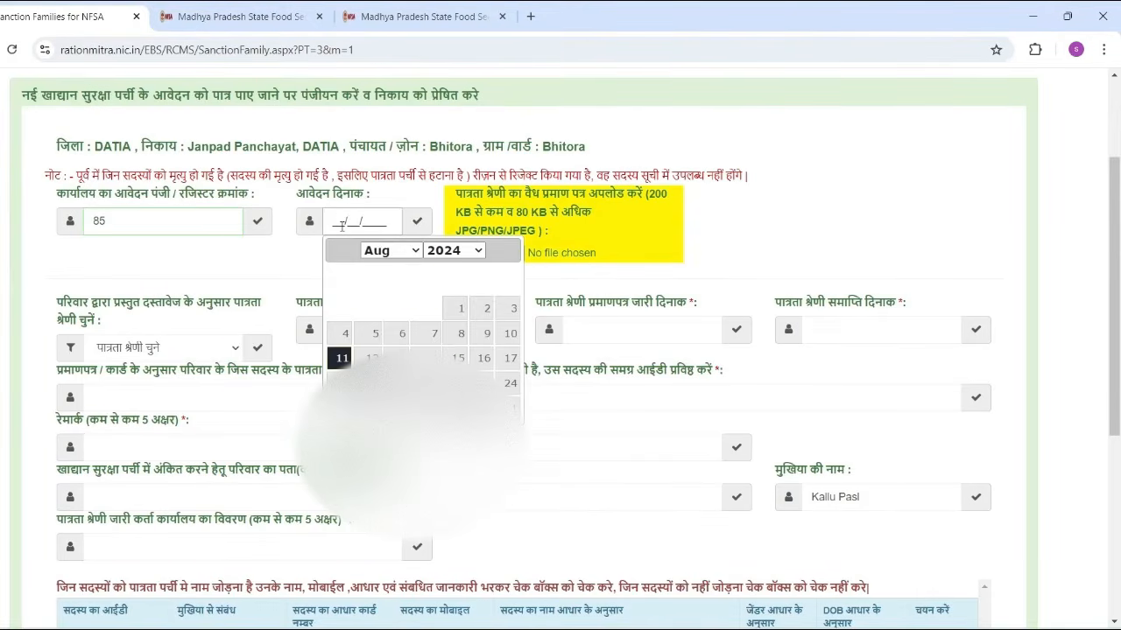
click(341, 357)
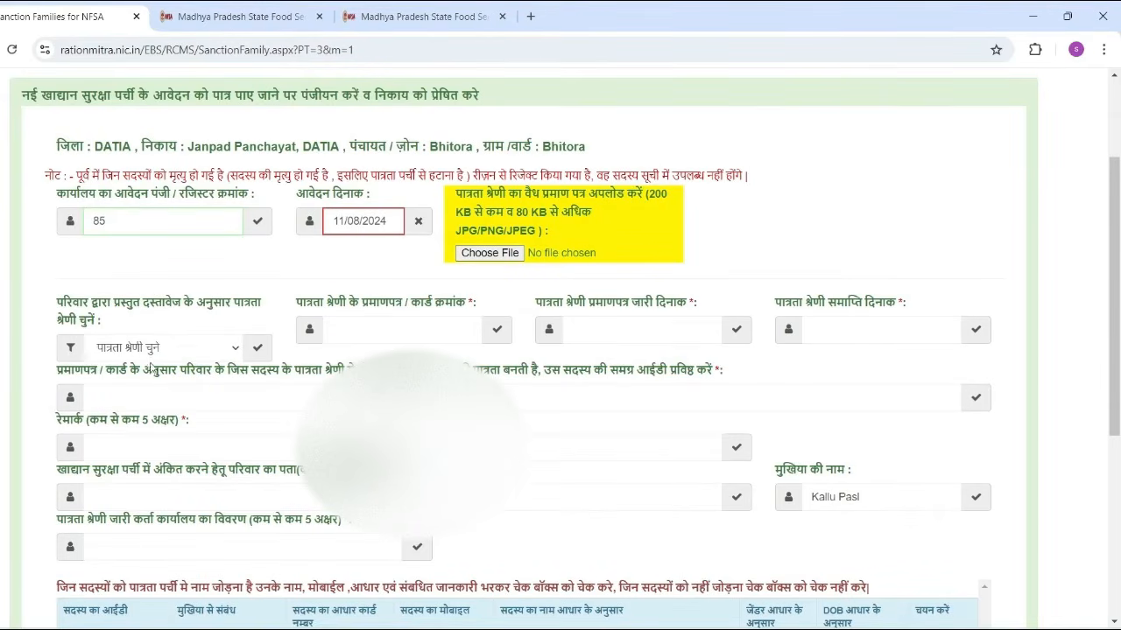
Pick 'असंगठित एवं प्रवासी श्रमिक' from the eligibility category dropdown
click(135, 348)
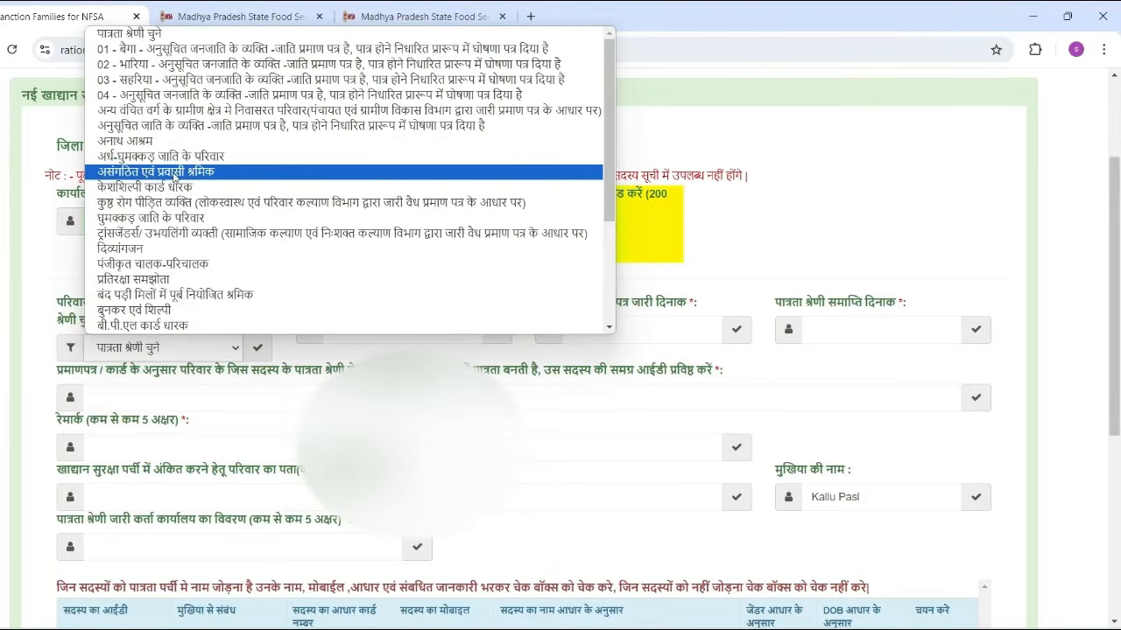
click(182, 177)
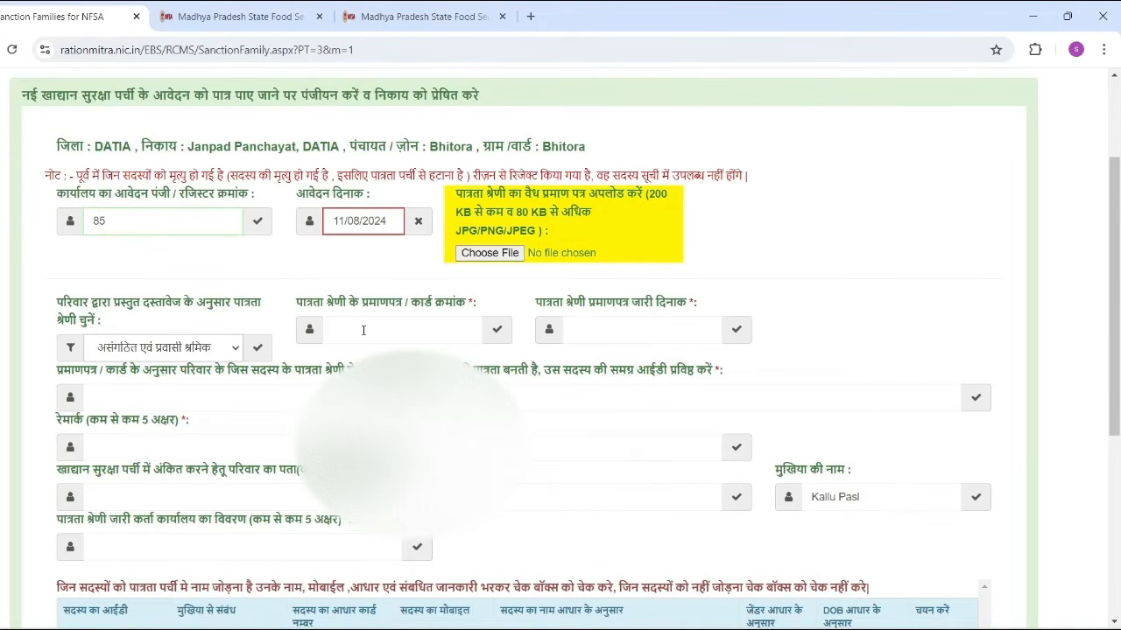
Enter the eligibility certificate card number and set its issue date to 1 August 2024
click(363, 330)
text(30)
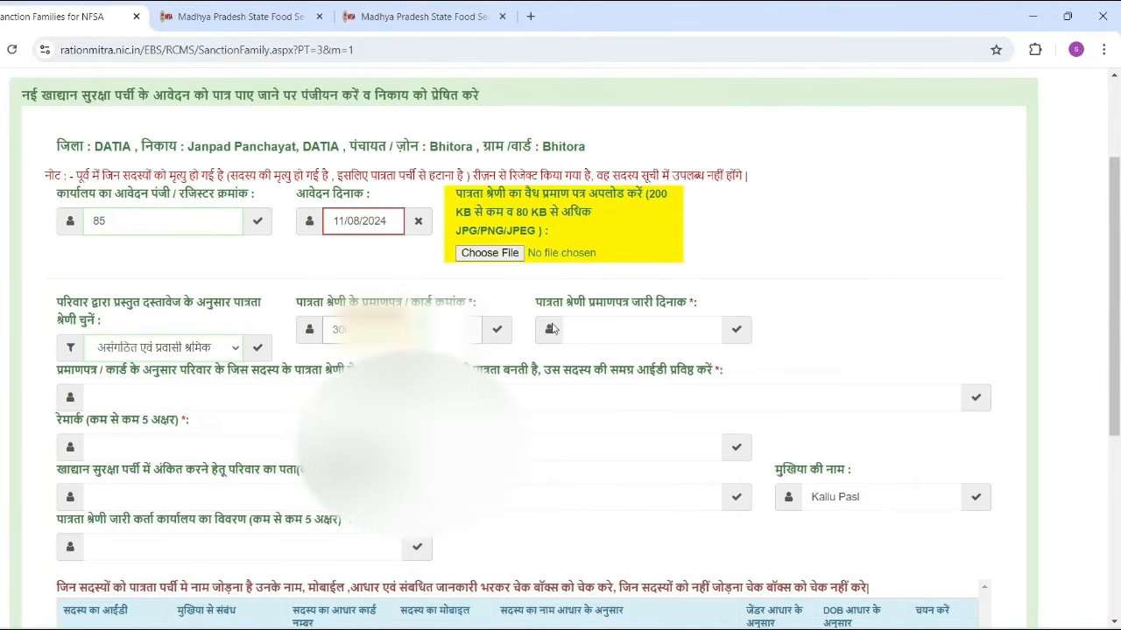
click(608, 332)
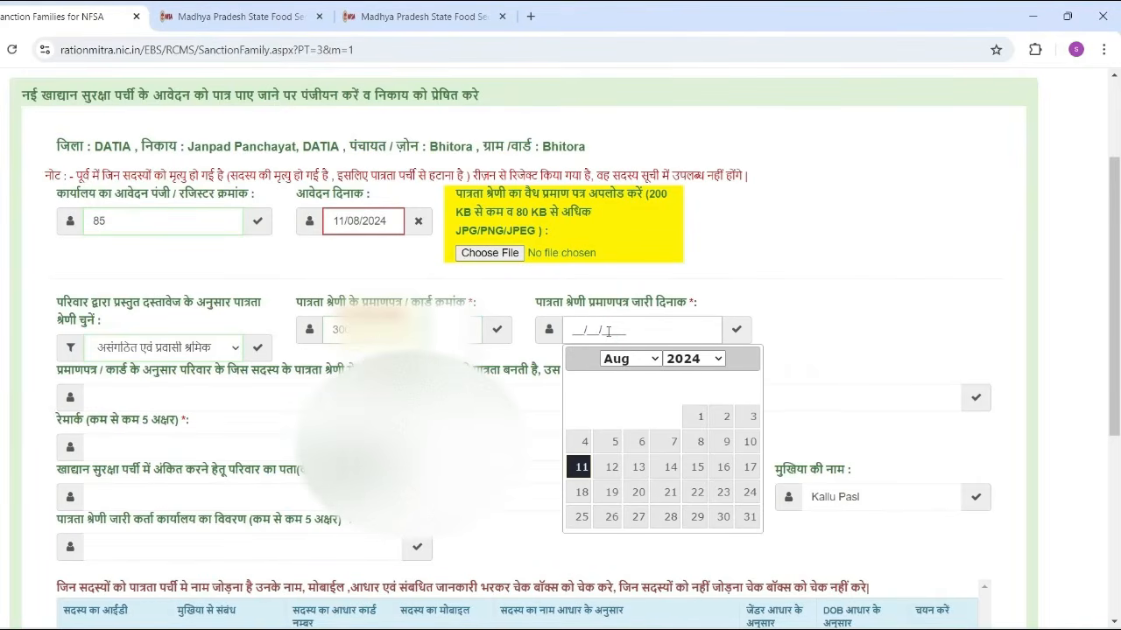
click(692, 425)
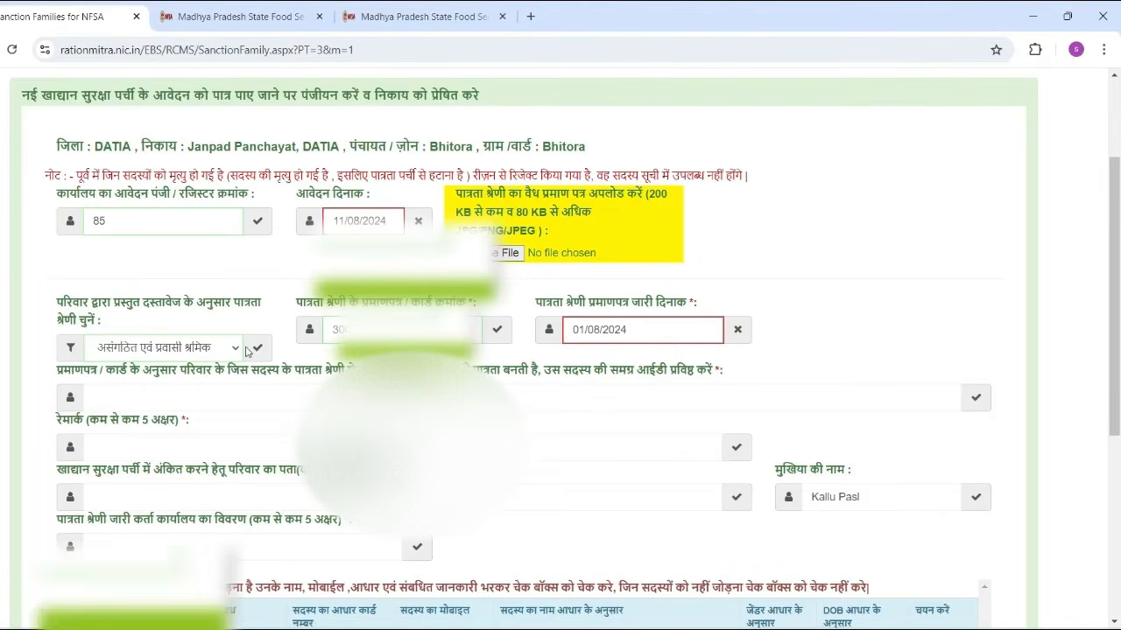
scroll(196, 436, down, 1)
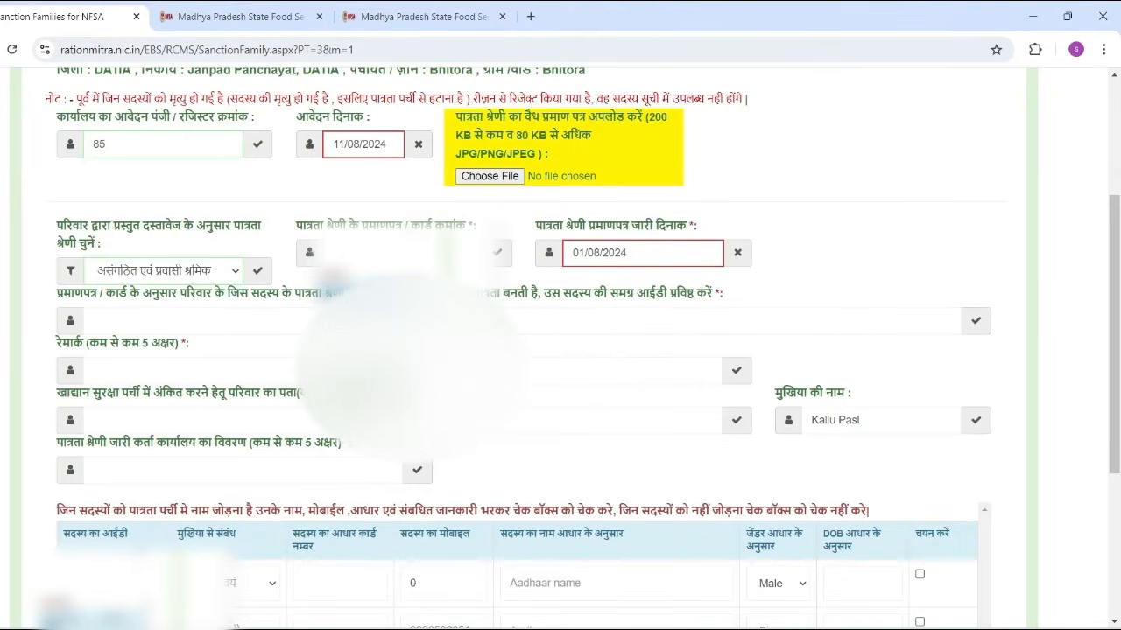
click(187, 324)
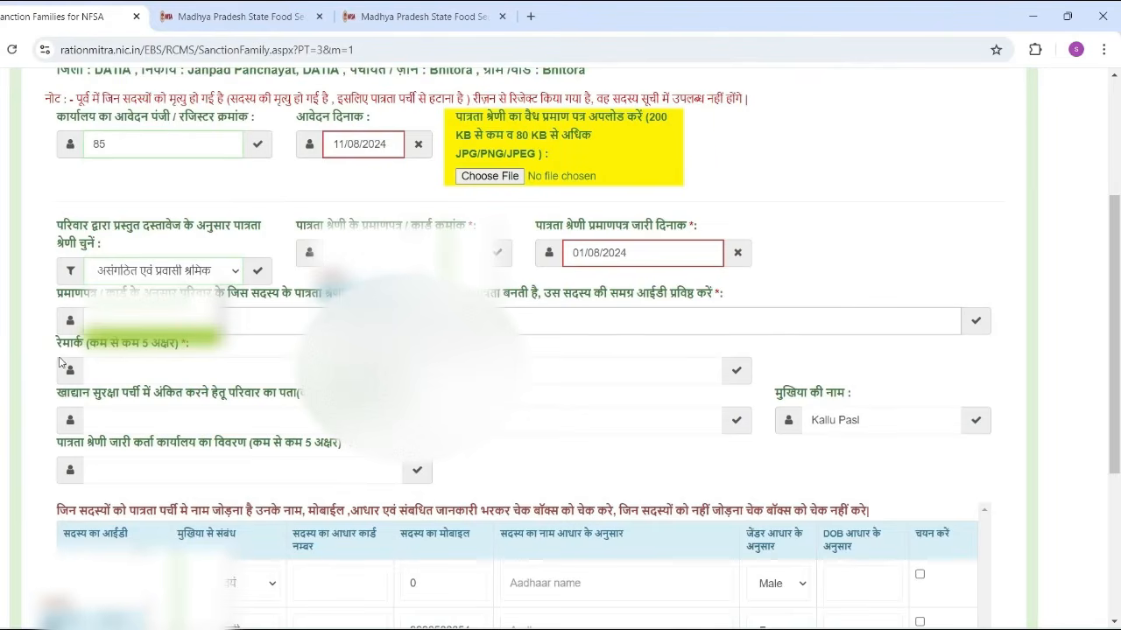
Enter 'patra' in the Remark (रिमार्क) field
click(138, 369)
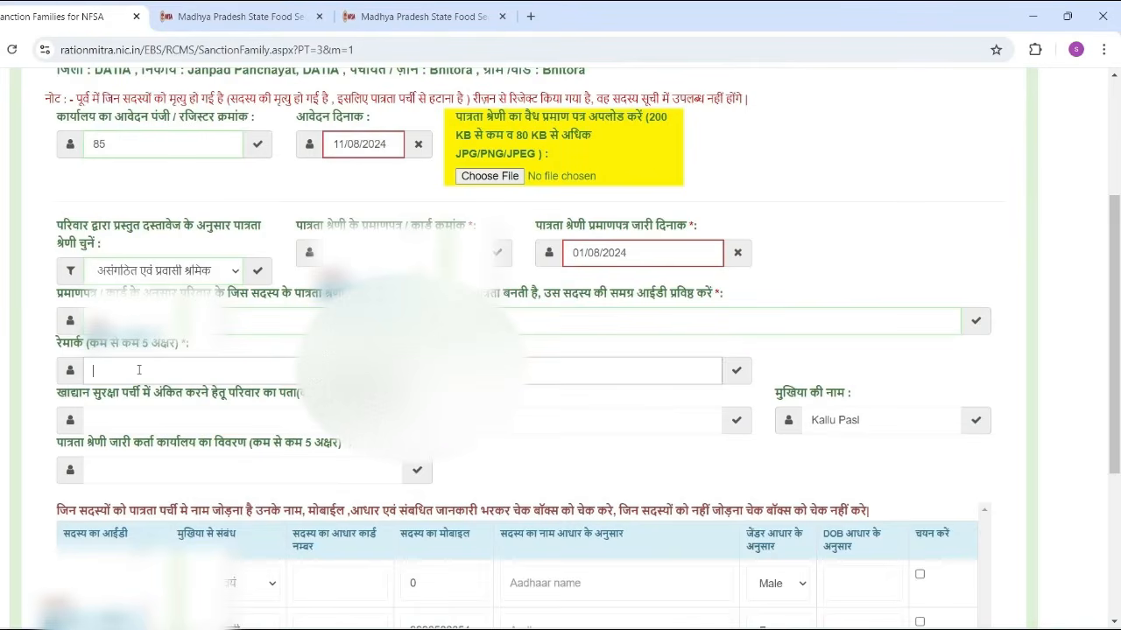
text(patra)
Fill in the family's address and the same place name as the issuing office details
click(175, 419)
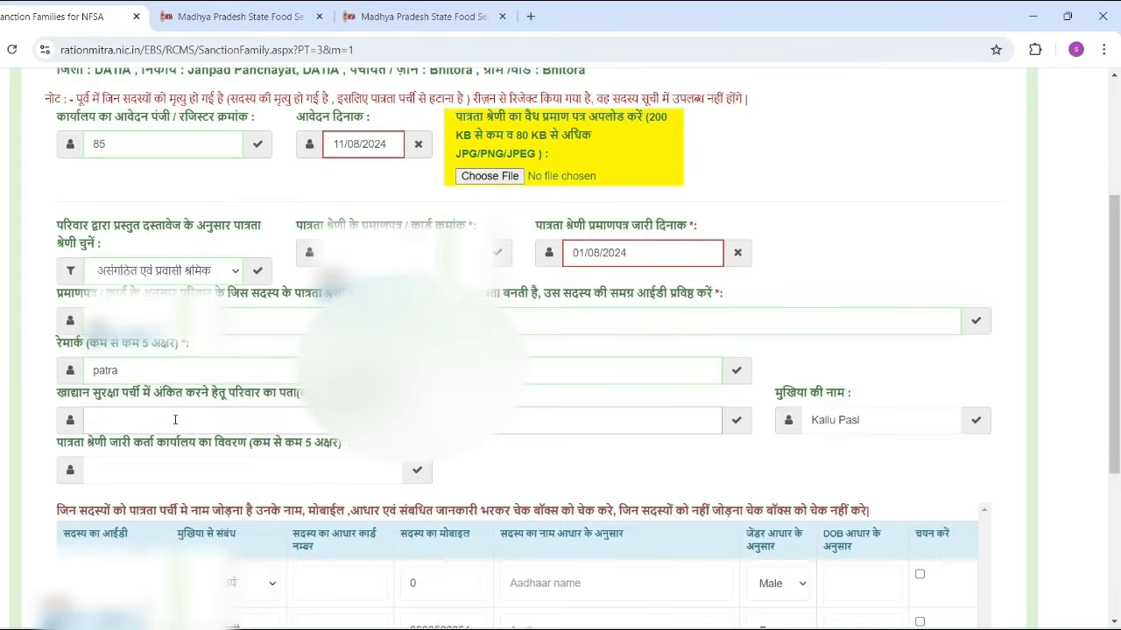
text(bhitora)
click(177, 471)
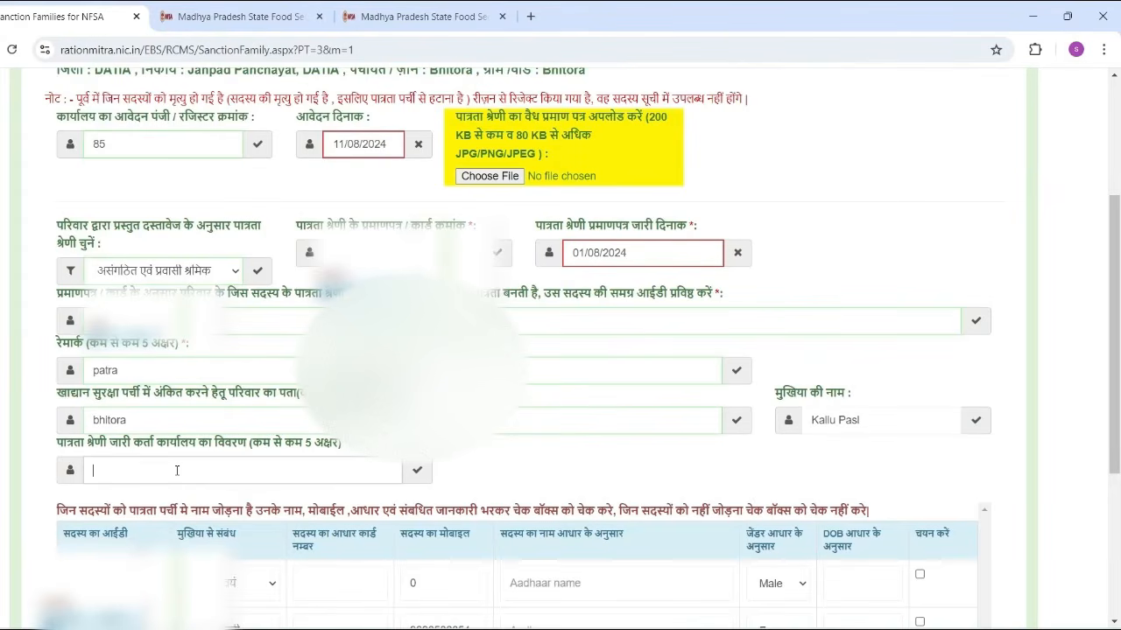
text(bhitora)
Replace the old name in the मुखिया की नाम field with the correct head of family's name
click(871, 422)
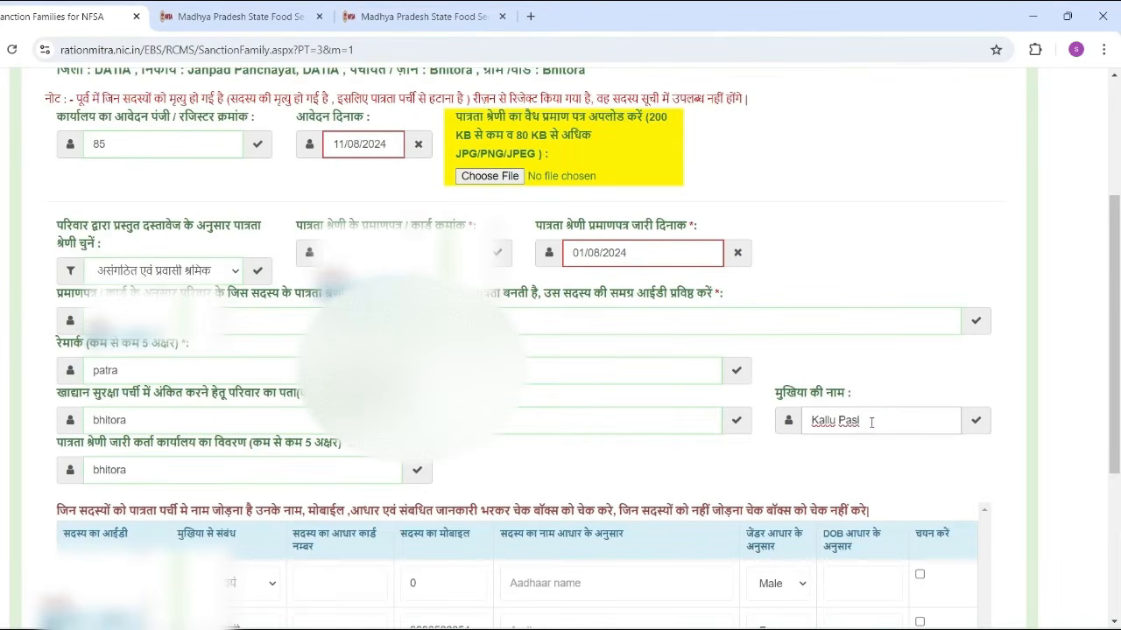
key(BackSpace)
key(BackSpace)
key(BackSpace)
key(BackSpace)
key(BackSpace)
key(BackSpace)
key(BackSpace)
key(BackSpace)
key(BackSpace)
key(BackSpace)
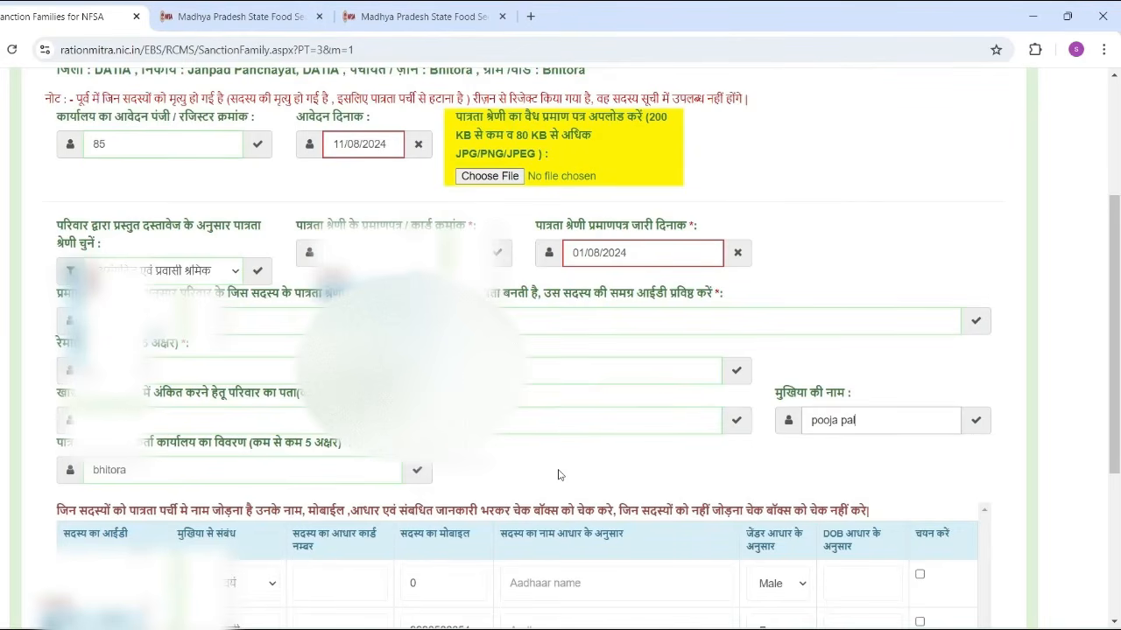
In the member table, set row 1's relationship to Husband and row 2's to Self
scroll(558, 476, down, 3)
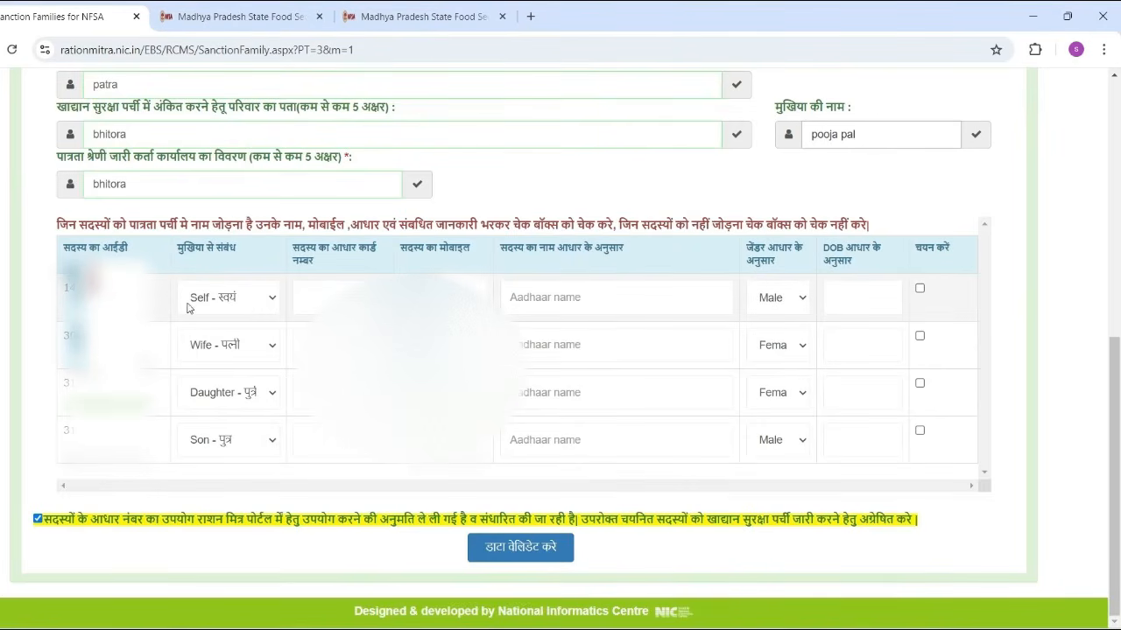
click(235, 307)
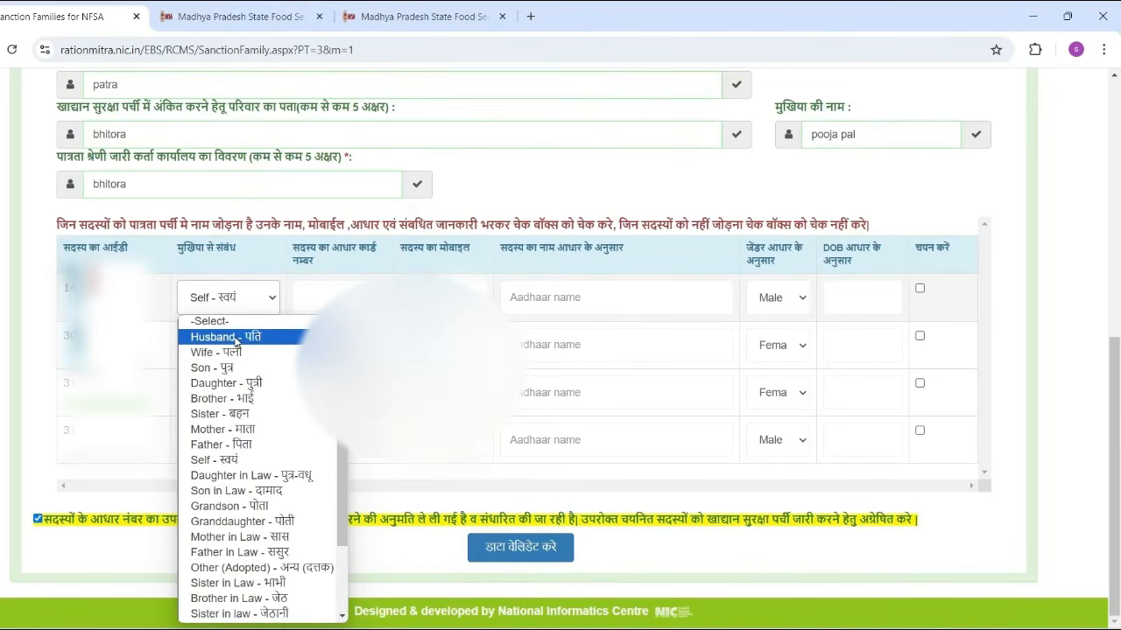
click(245, 338)
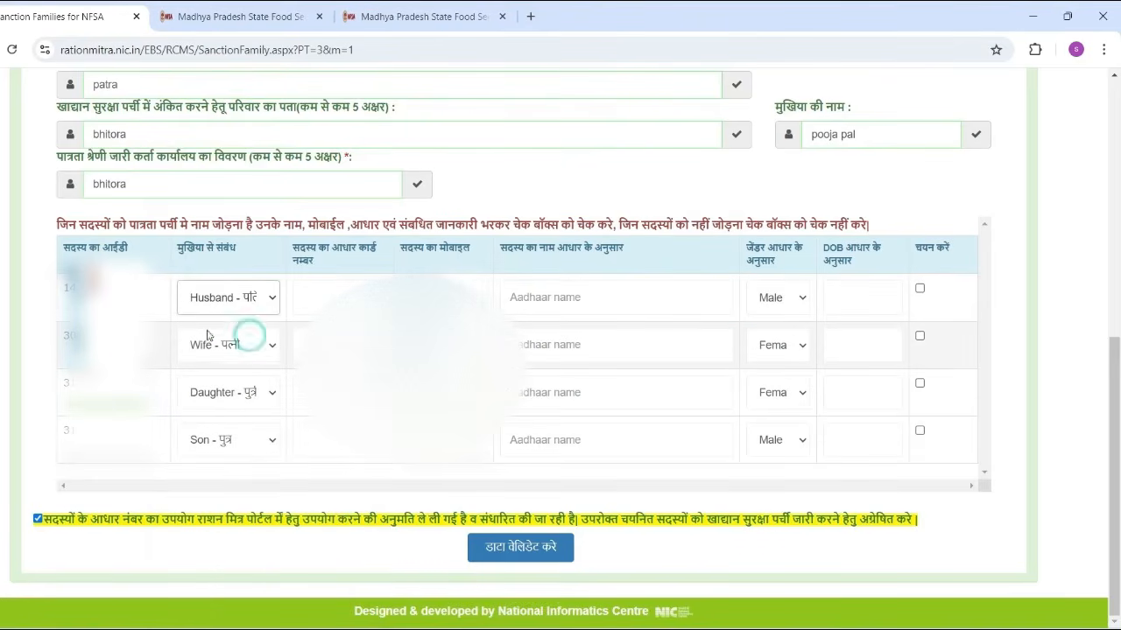
click(251, 358)
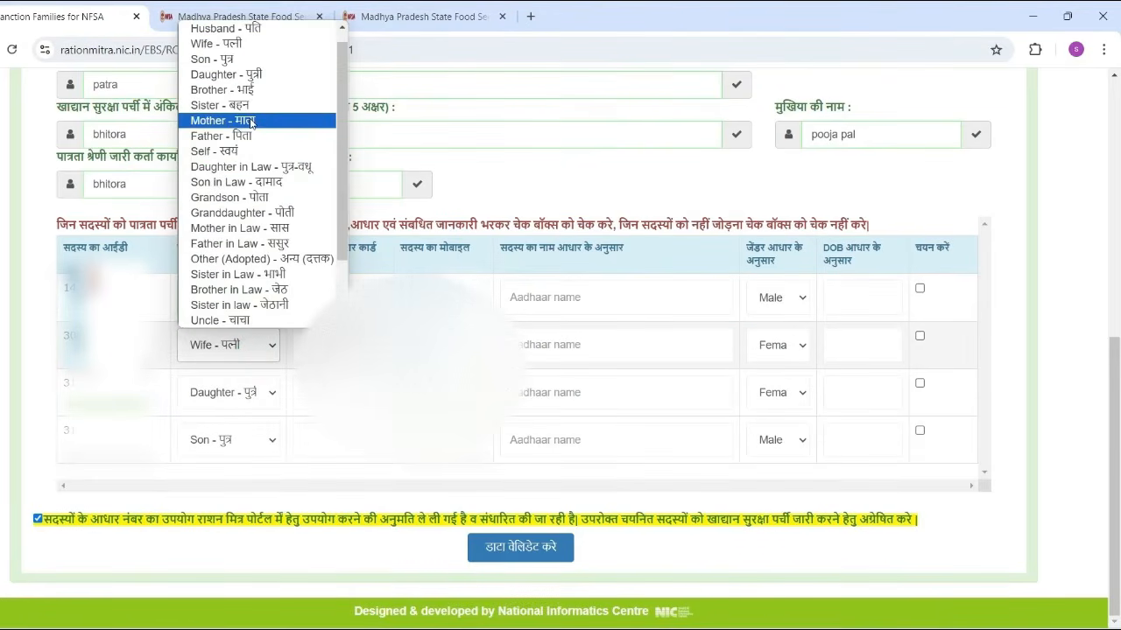
click(243, 152)
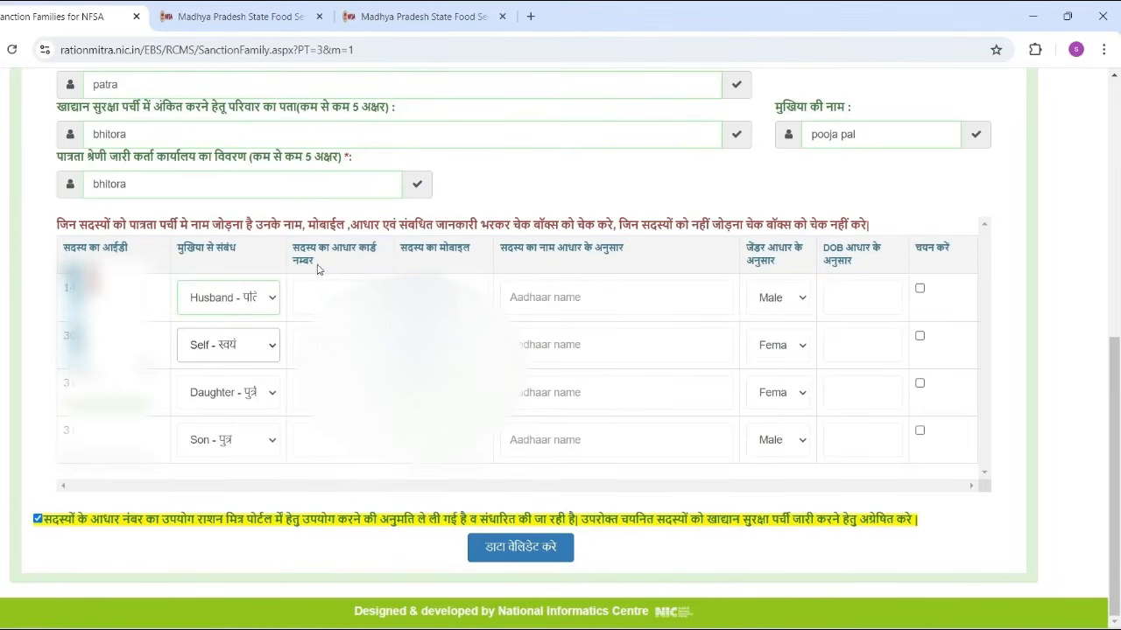
Fill row 1 with the Husband's Aadhaar number, Aadhaar name and birth date 01/01/1993
click(322, 300)
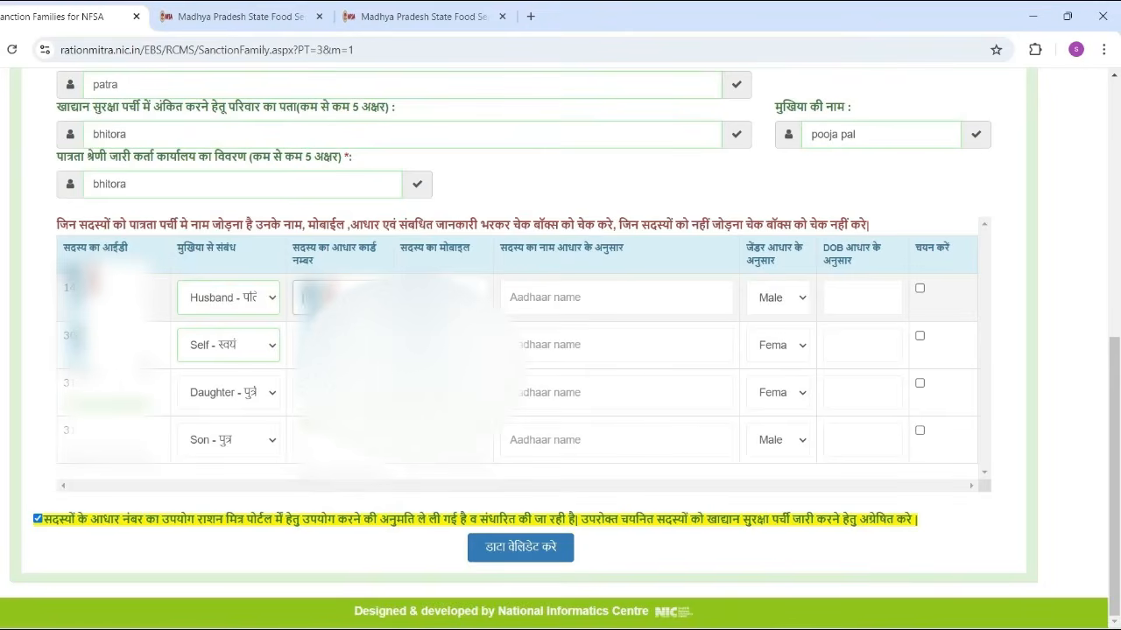
click(616, 298)
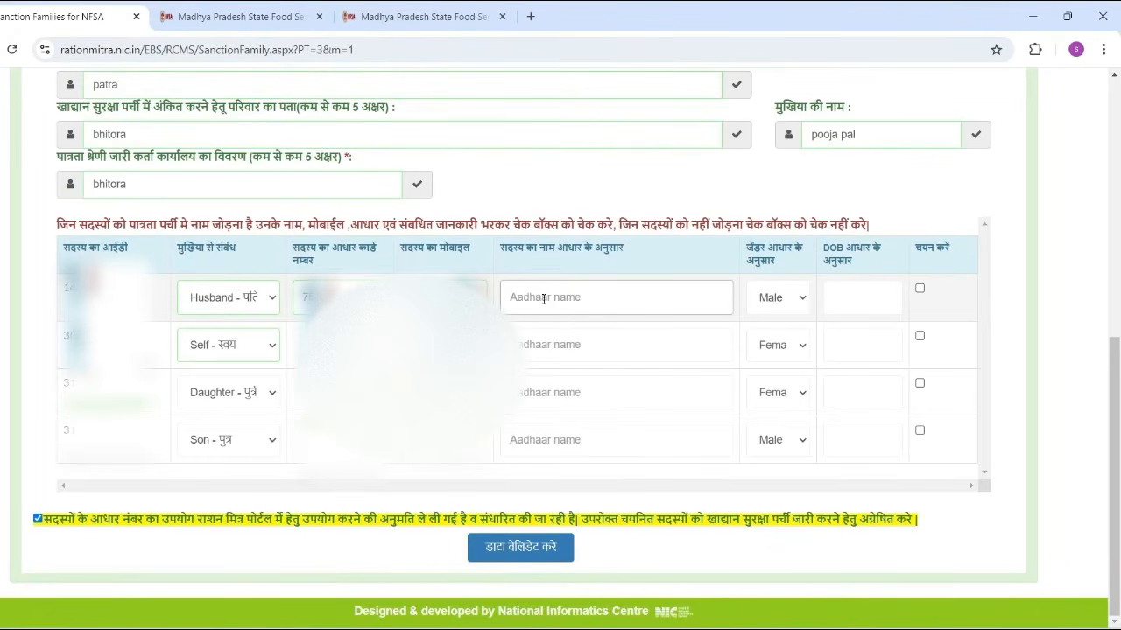
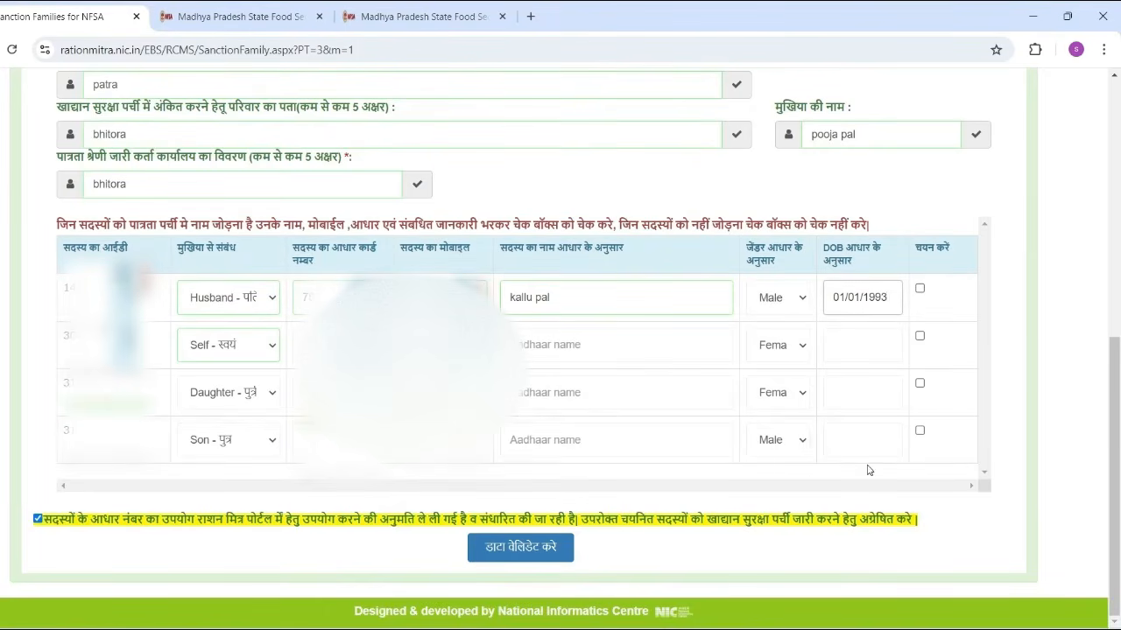
Tick the चयन करें checkbox in all four member rows, through to the son
click(922, 292)
click(920, 336)
click(919, 383)
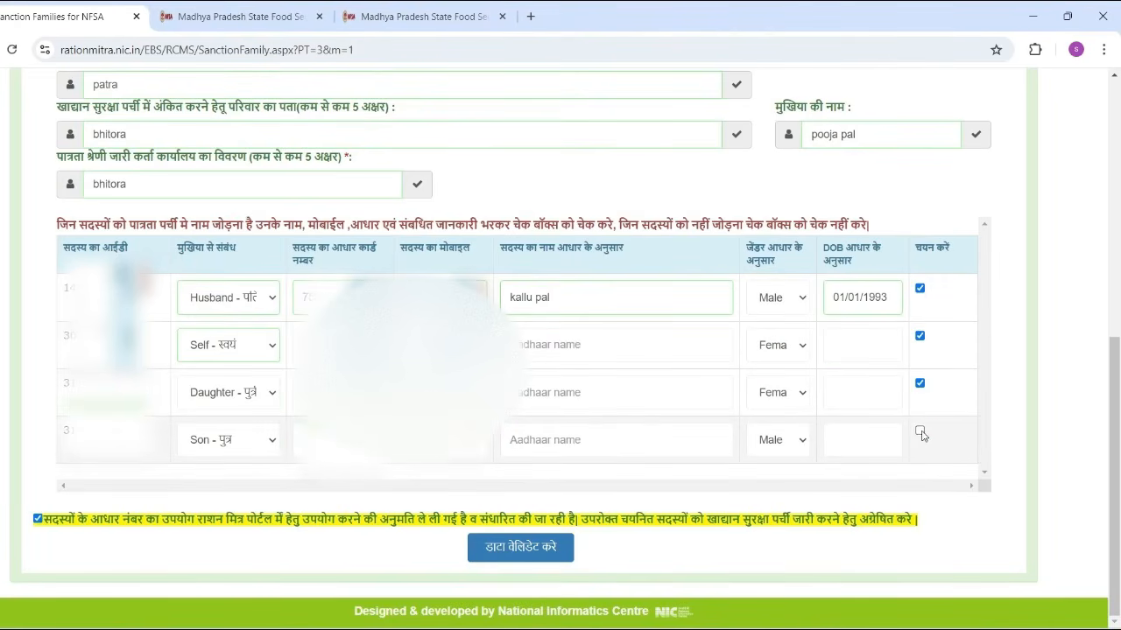
click(919, 431)
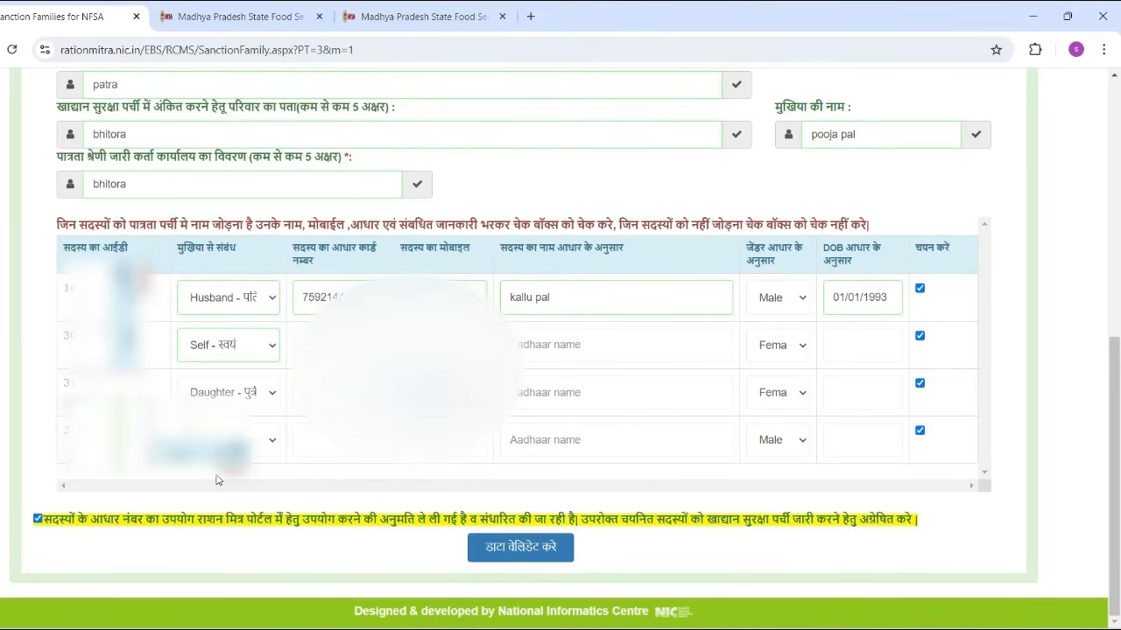
Attach the laxmi.jpg image from Downloads as the eligibility category certificate
scroll(406, 337, up, 4)
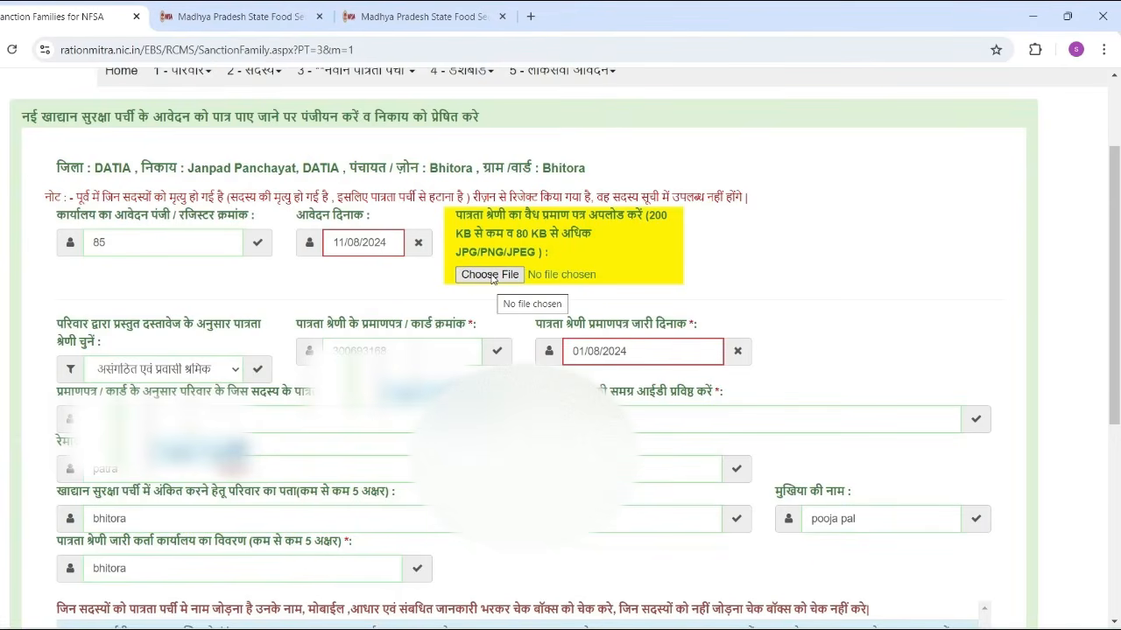
click(490, 275)
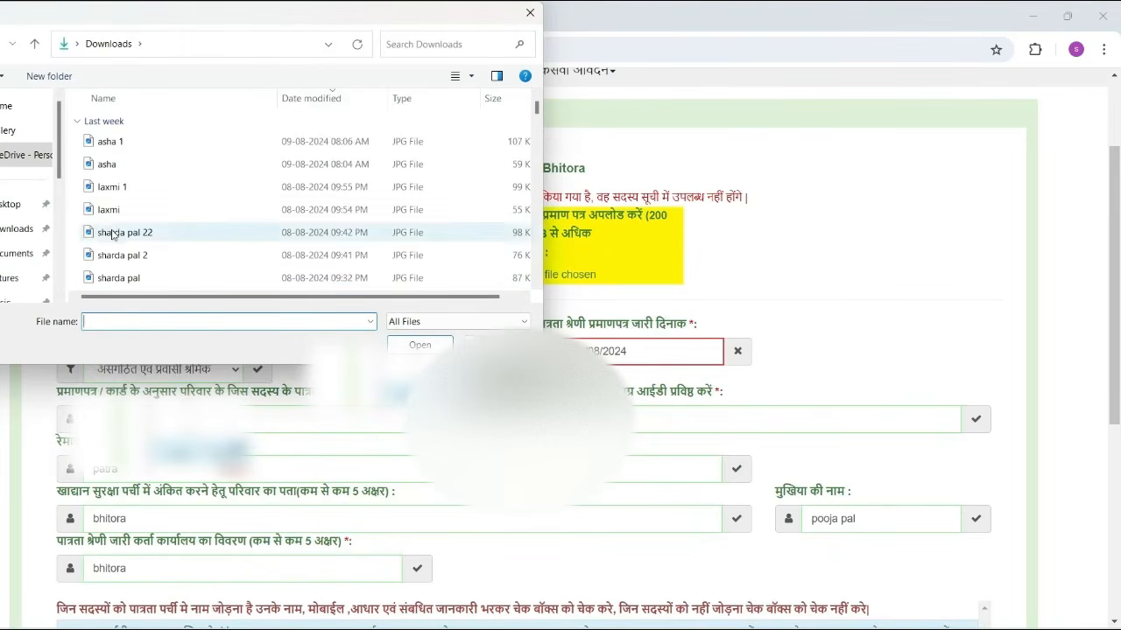
scroll(143, 162, down, 1)
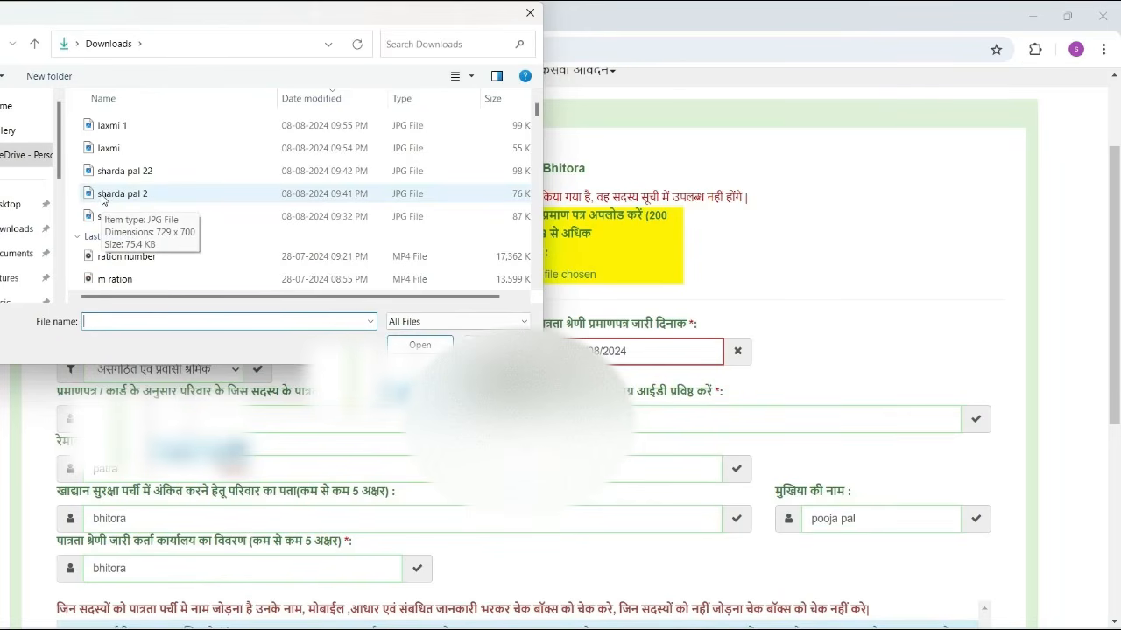
click(140, 194)
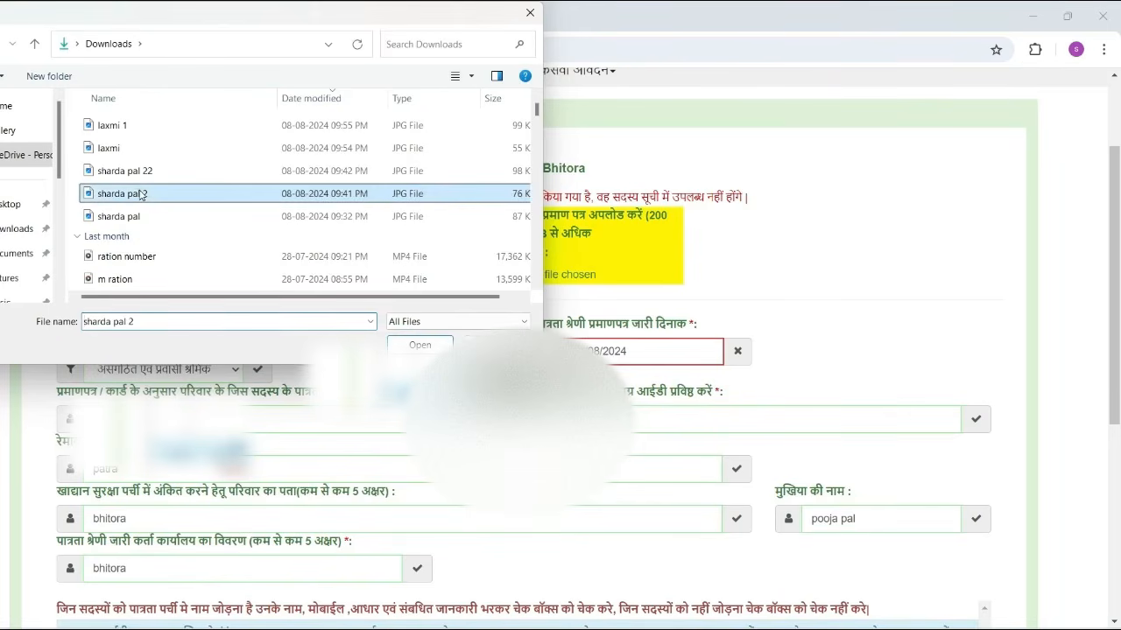
double_click(140, 194)
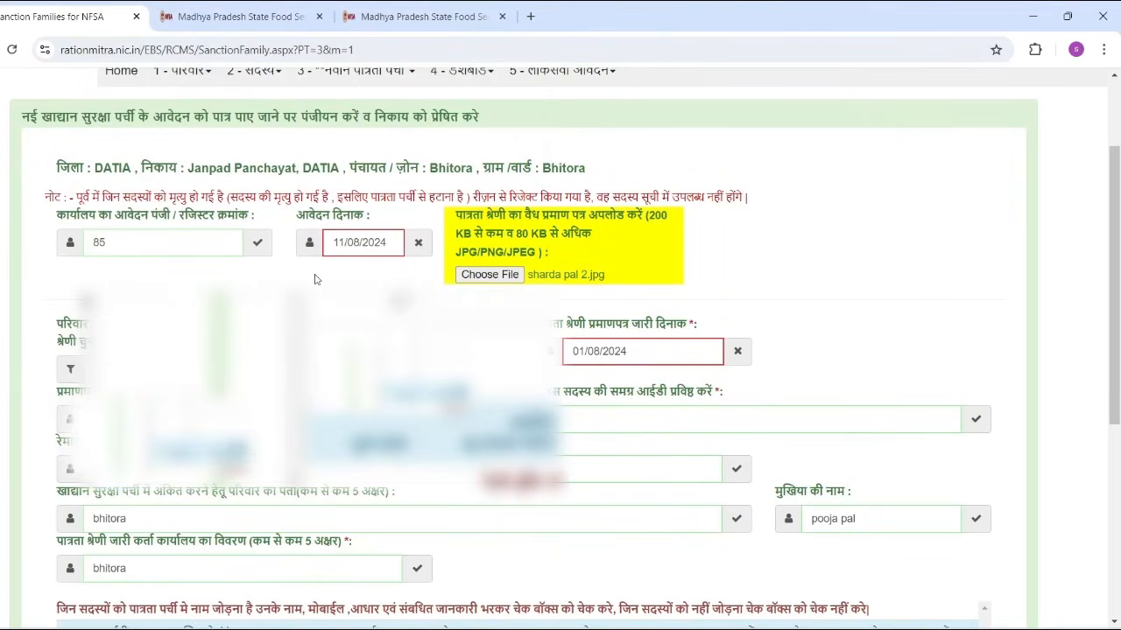
scroll(315, 279, down, 4)
Submit the form, dismiss the file-size warning under 80 KB, and minimize the browser
click(500, 543)
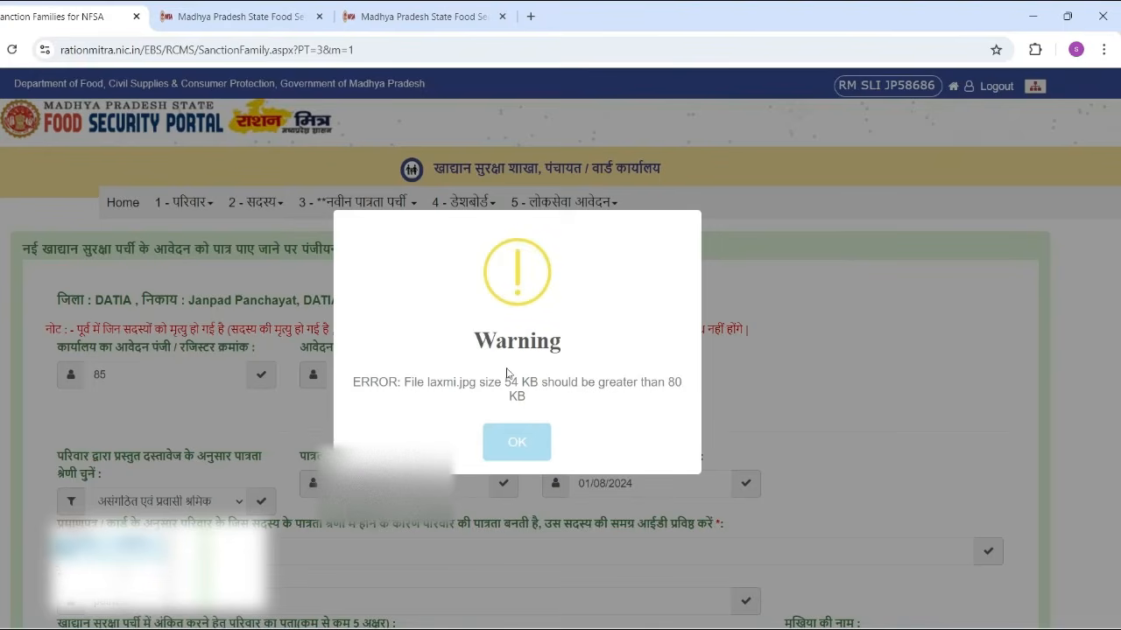
click(516, 444)
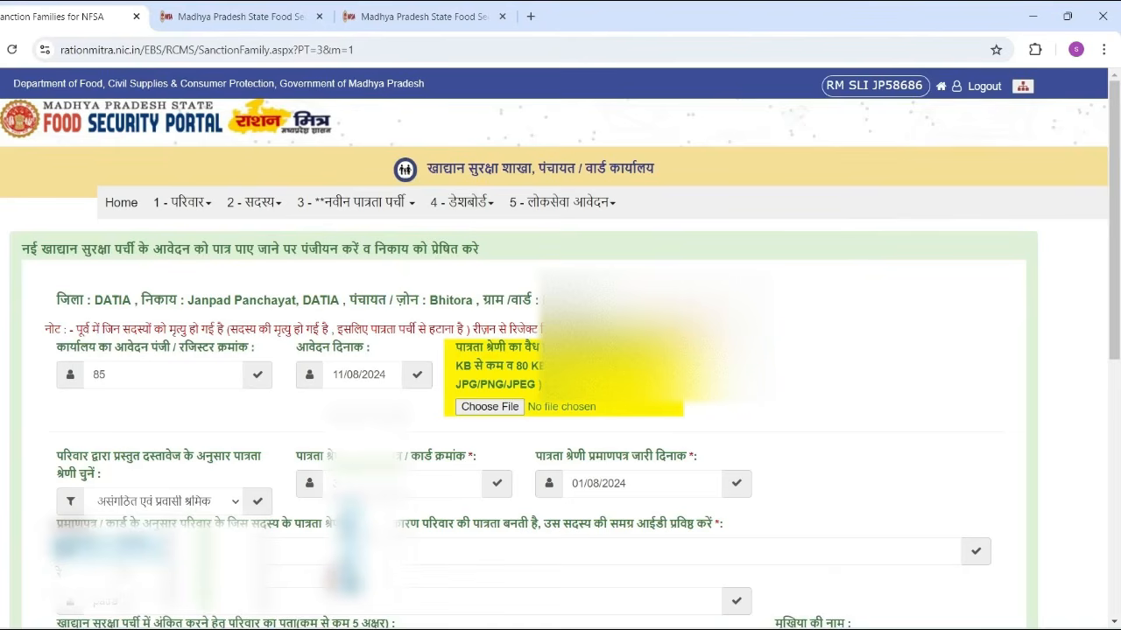
click(1033, 22)
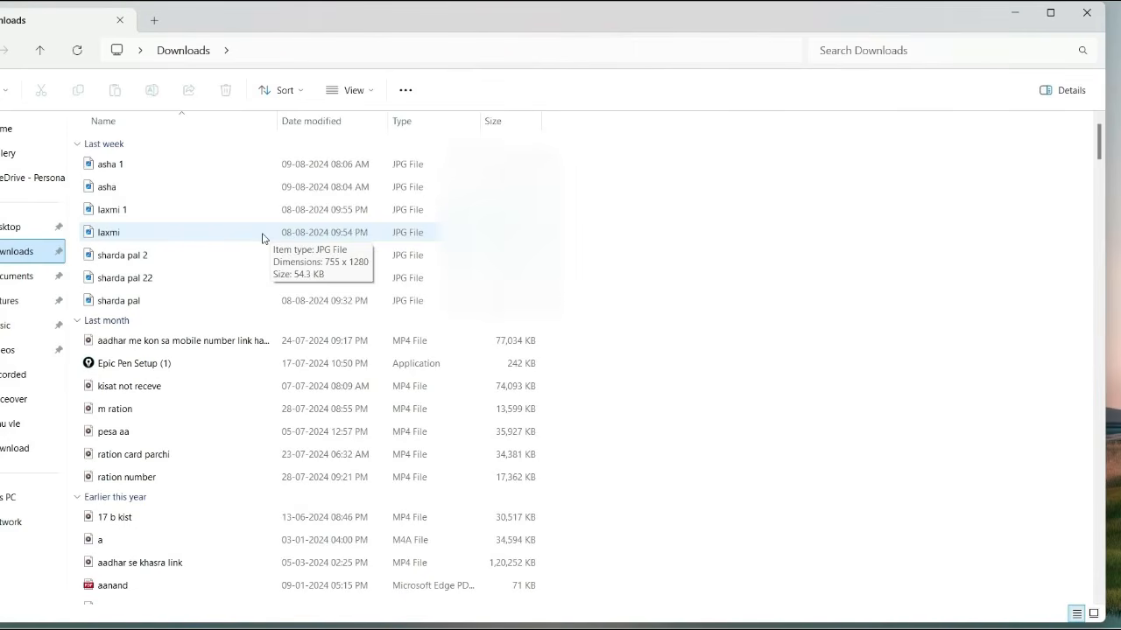
Open the 54.3 KB laxmi.jpg from Downloads in the Photos viewer
double_click(262, 238)
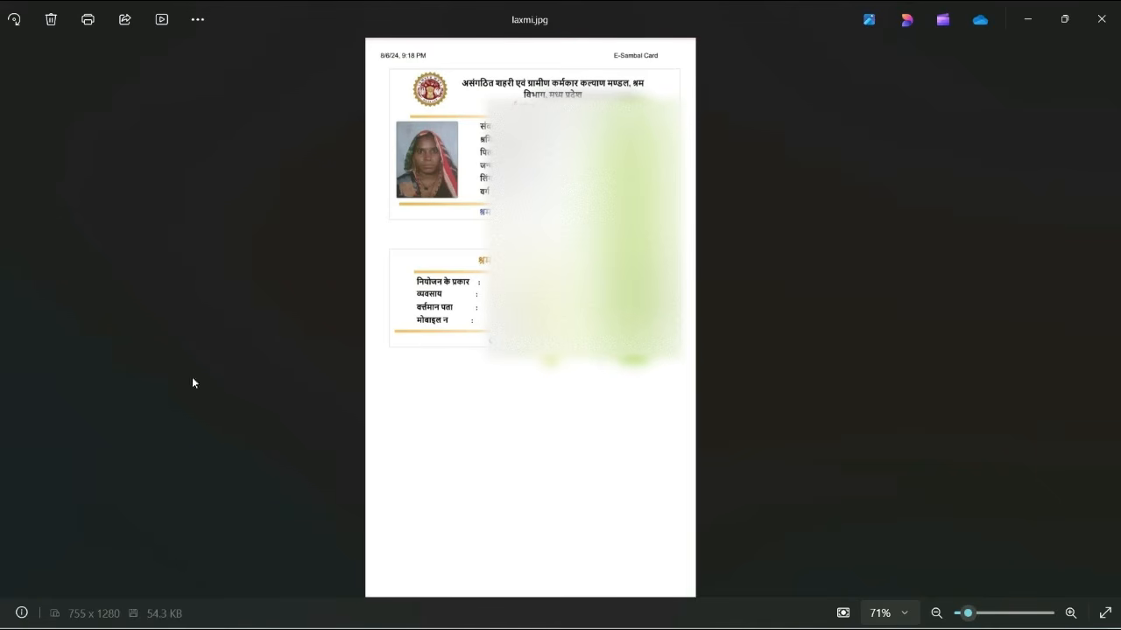
Show the See more options menu for laxmi.jpg in Photos
click(199, 20)
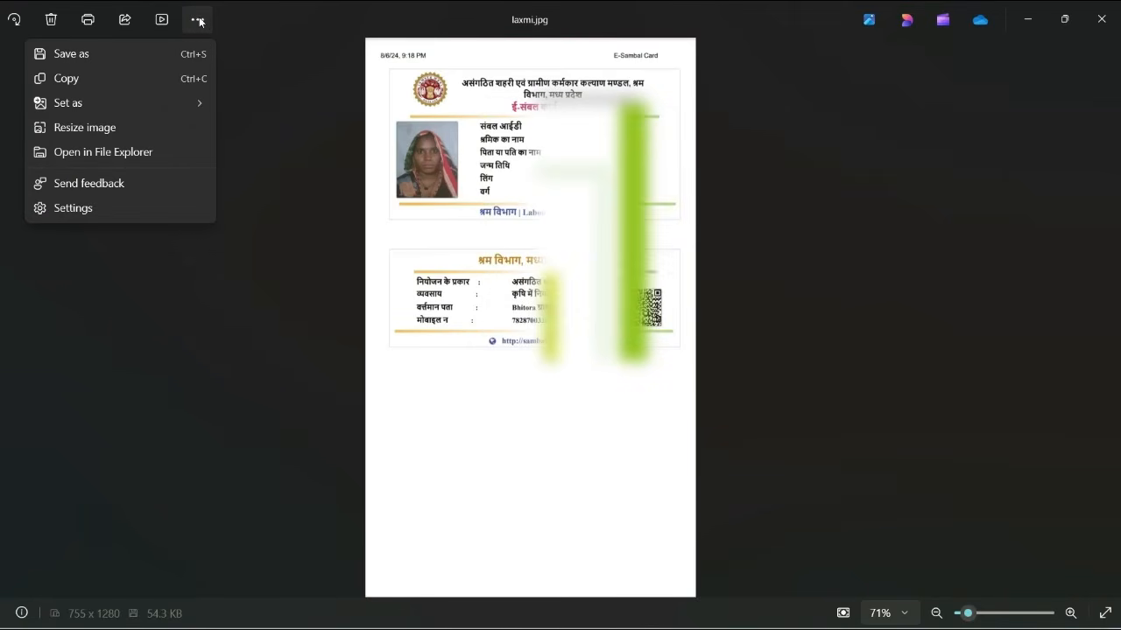
Resize laxmi.jpg to a height of 800 at 99% quality
click(82, 127)
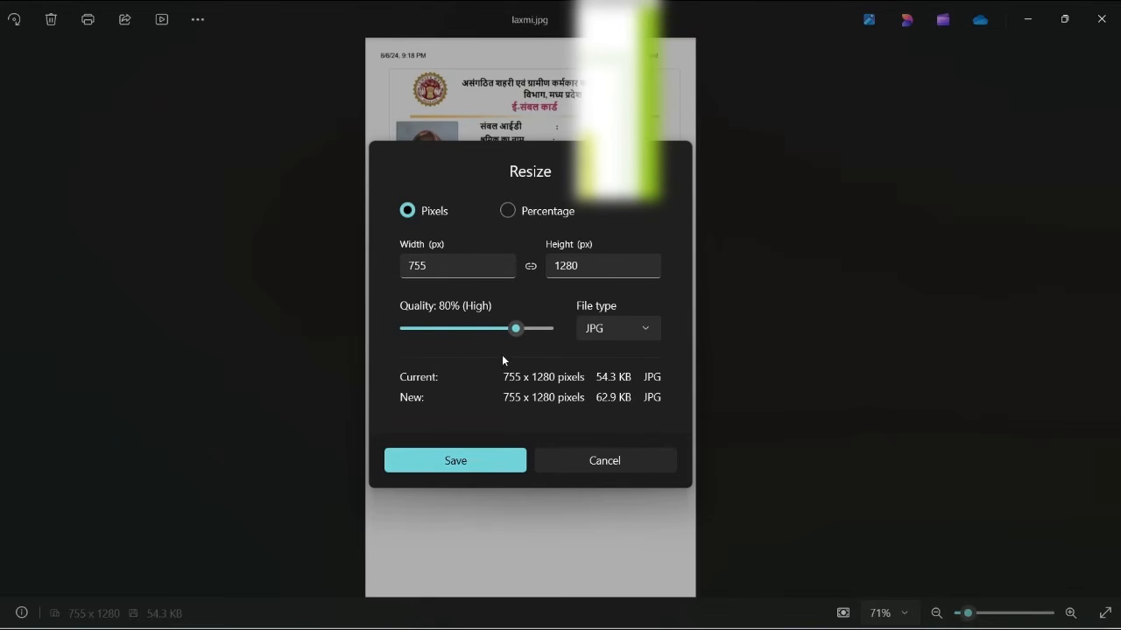
mouse_move(517, 331)
drag(515, 330, 545, 331)
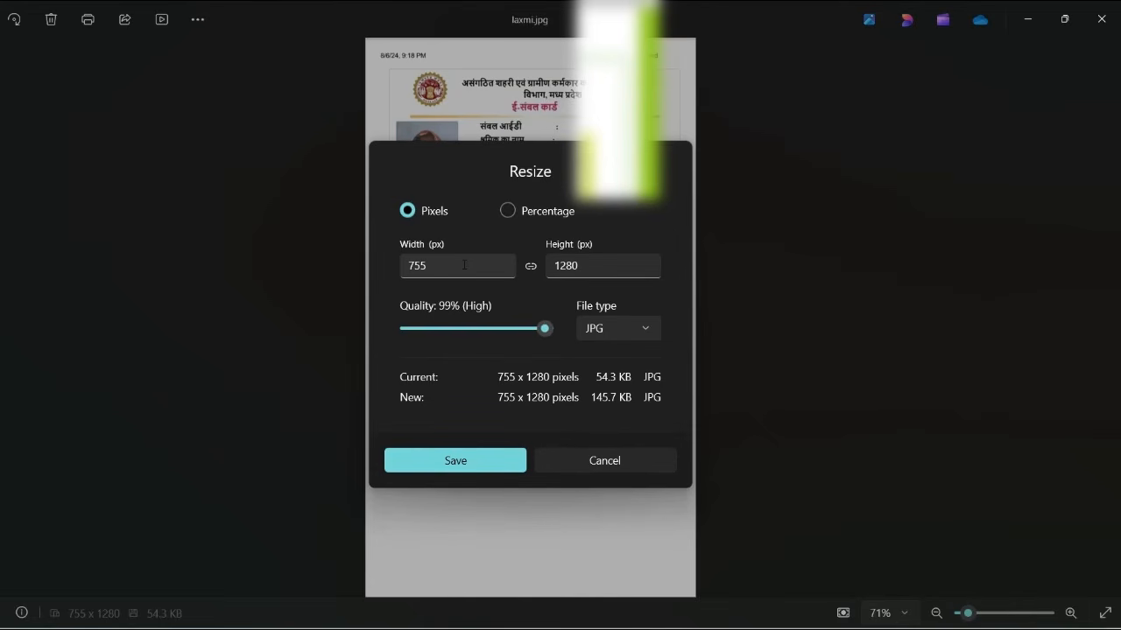
click(586, 269)
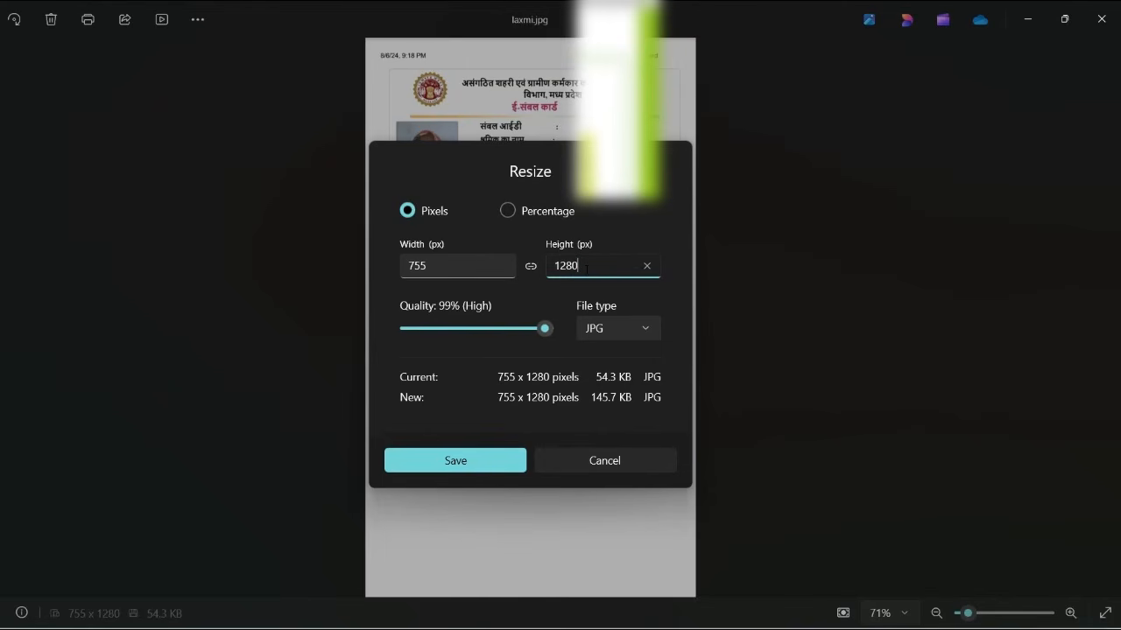
key(BackSpace)
key(BackSpace)
key(BackSpace)
key(BackSpace)
text(800)
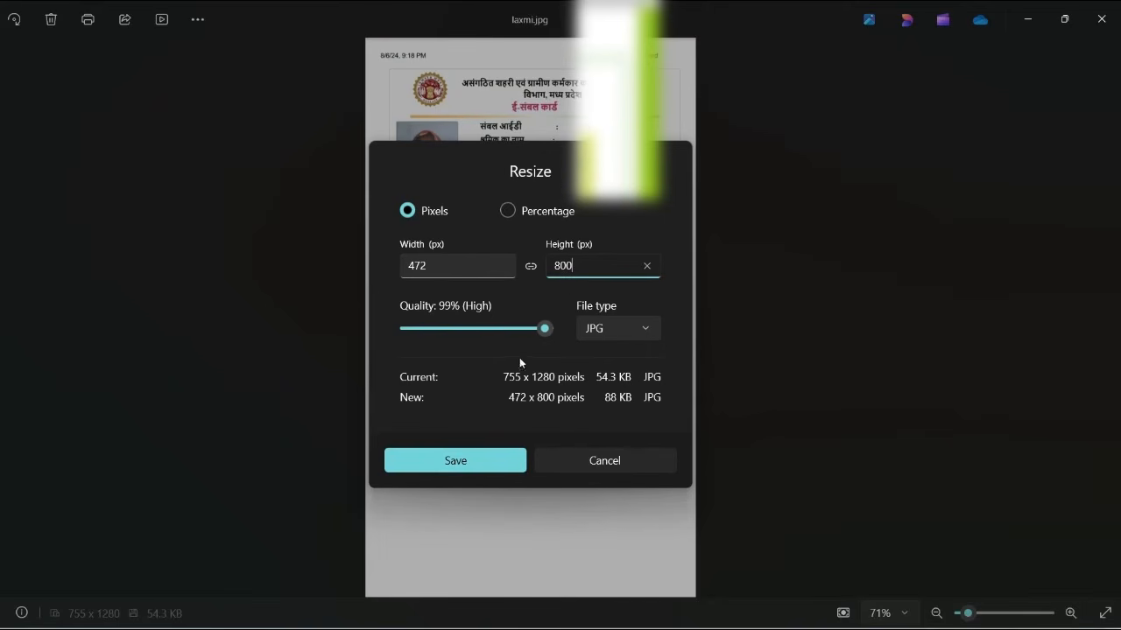
Save the resized copy to Downloads as laxmi 12.jpg
click(448, 468)
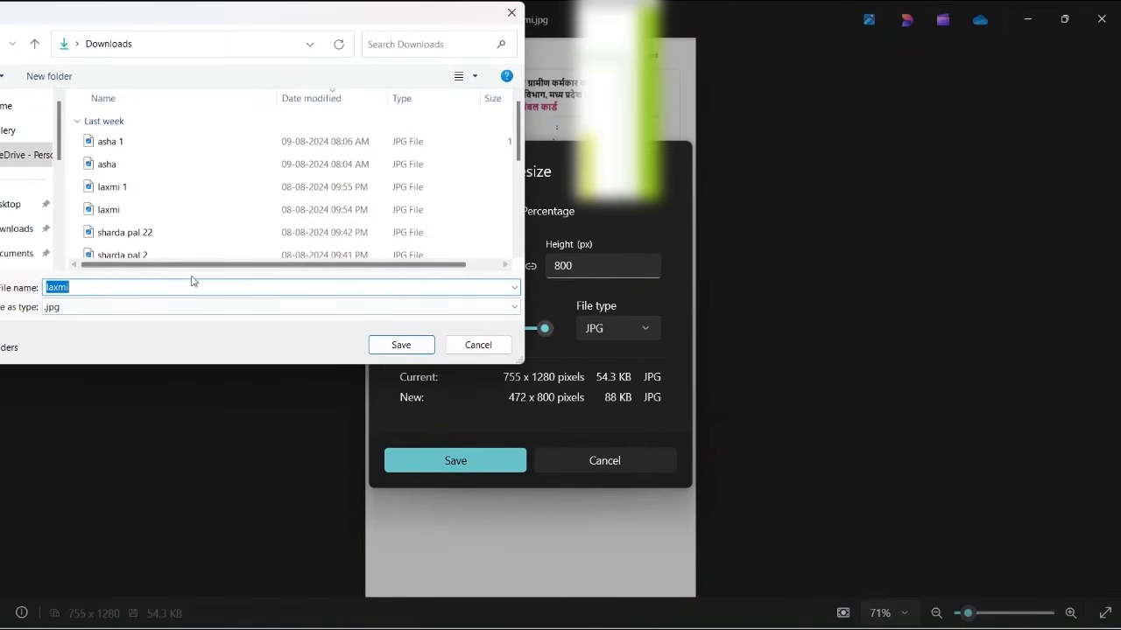
click(187, 288)
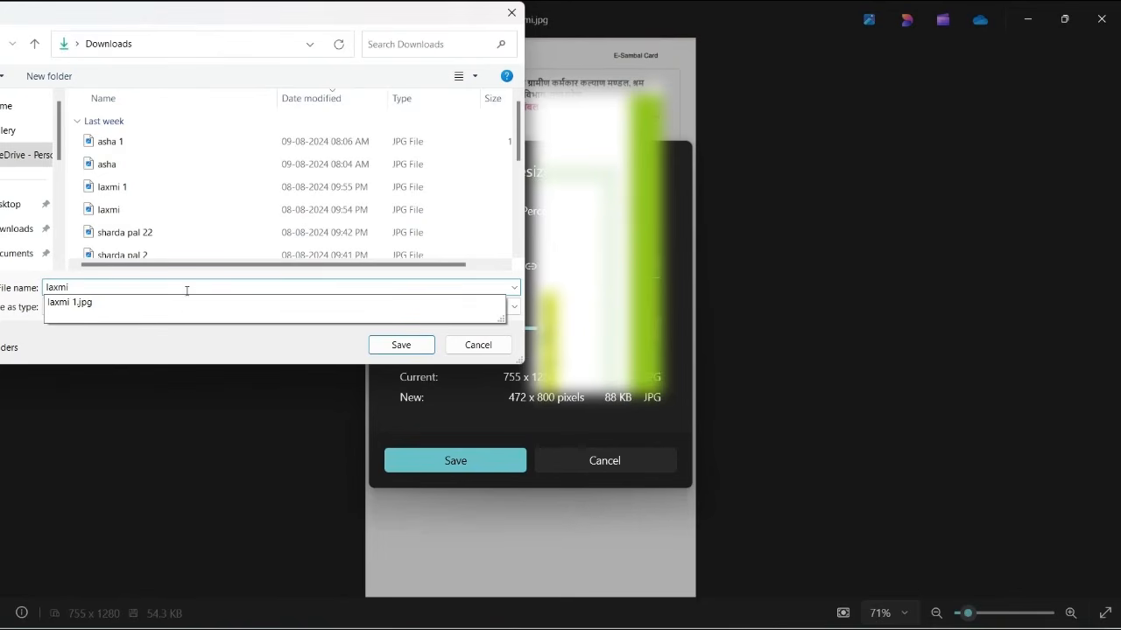
text(12)
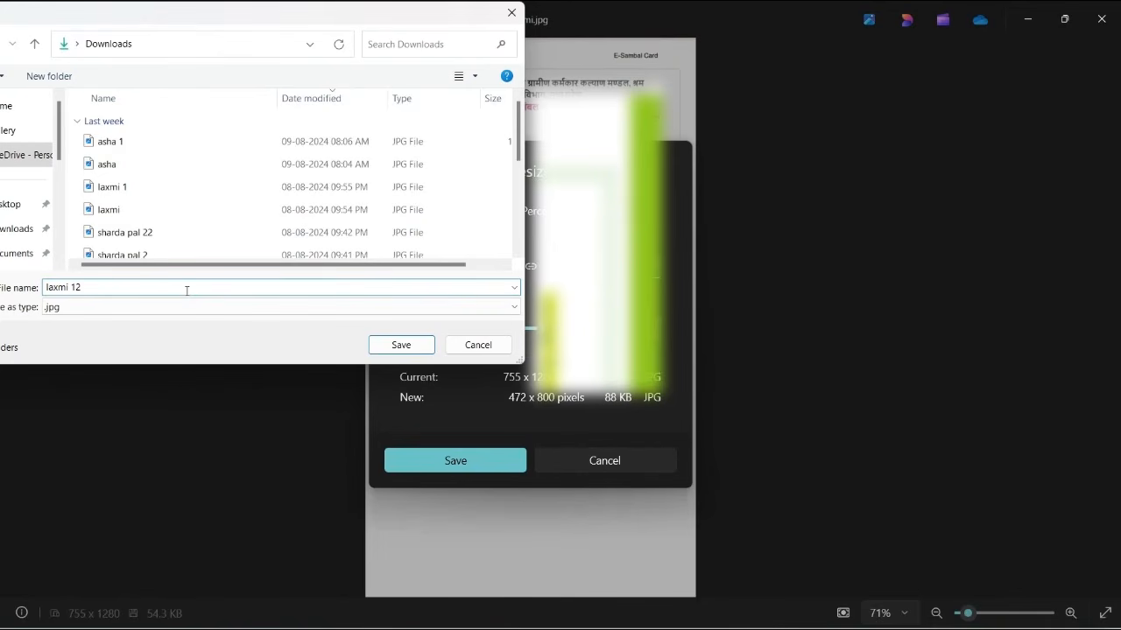
click(399, 345)
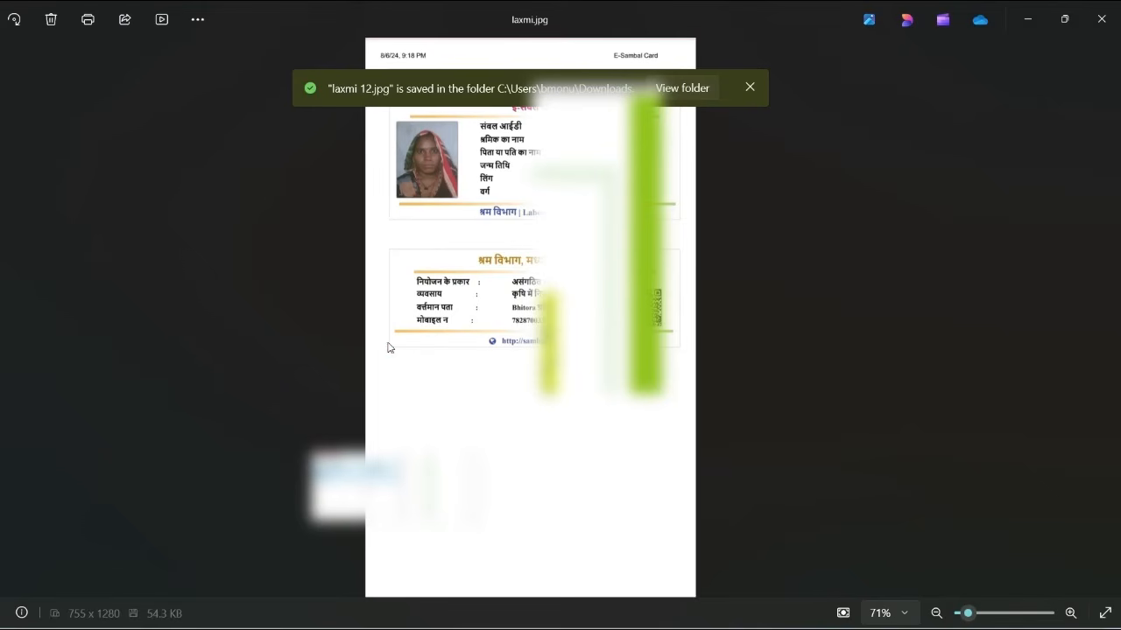
click(750, 87)
Back in the portal, attach the resized laxmi 12.jpg (88 KB) as the eligibility certificate
click(1025, 21)
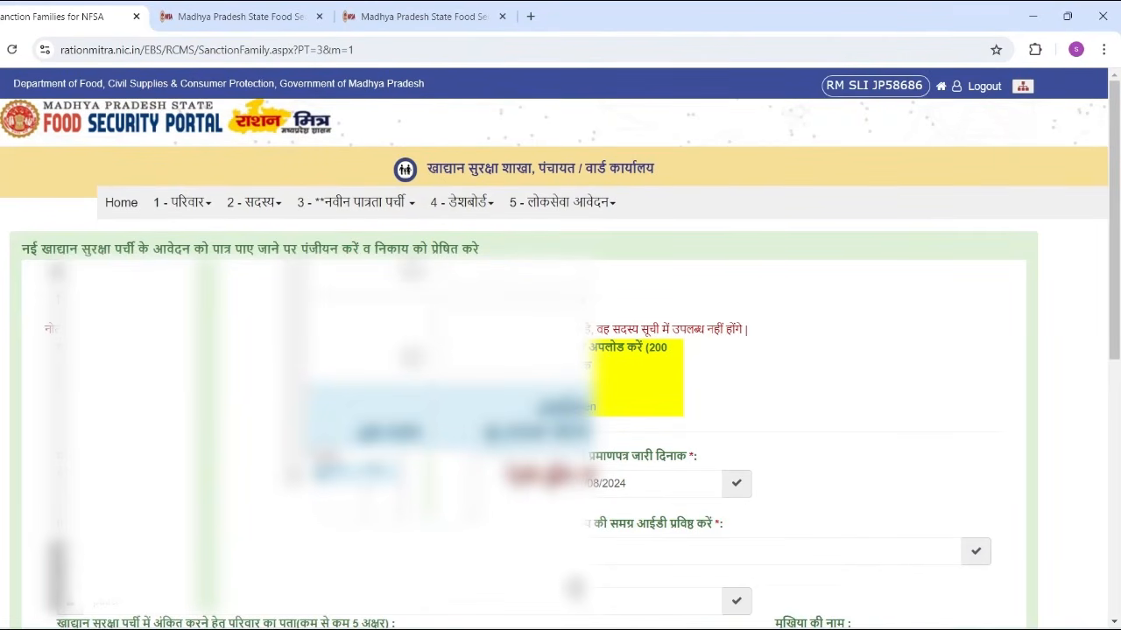
scroll(560, 350, down, 5)
scroll(561, 351, down, 1)
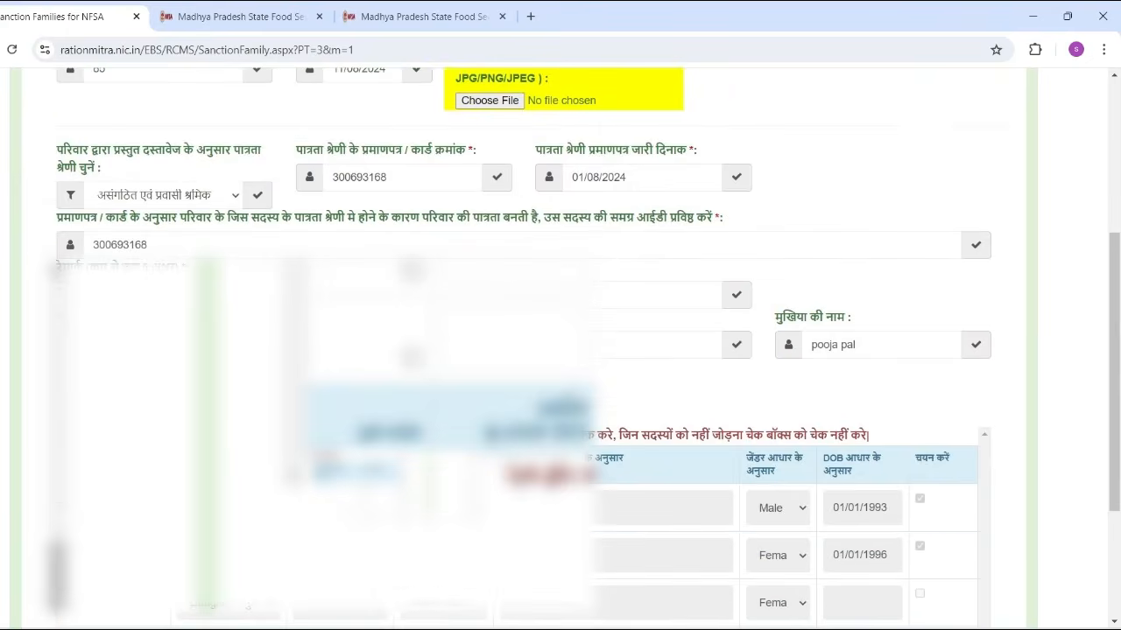
scroll(561, 350, up, 3)
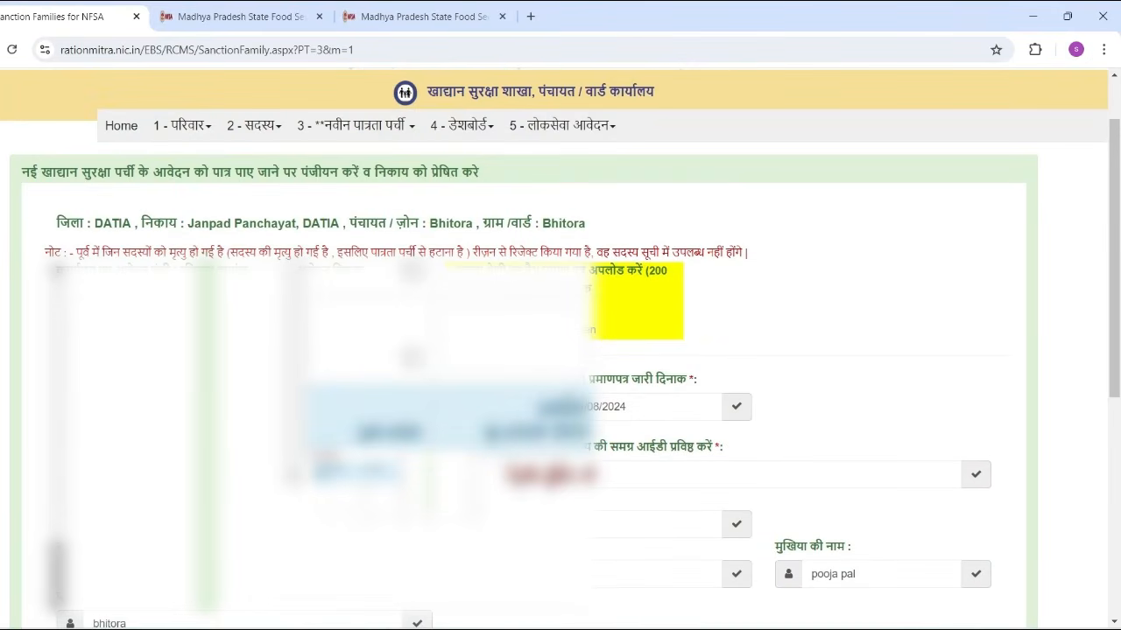
click(485, 330)
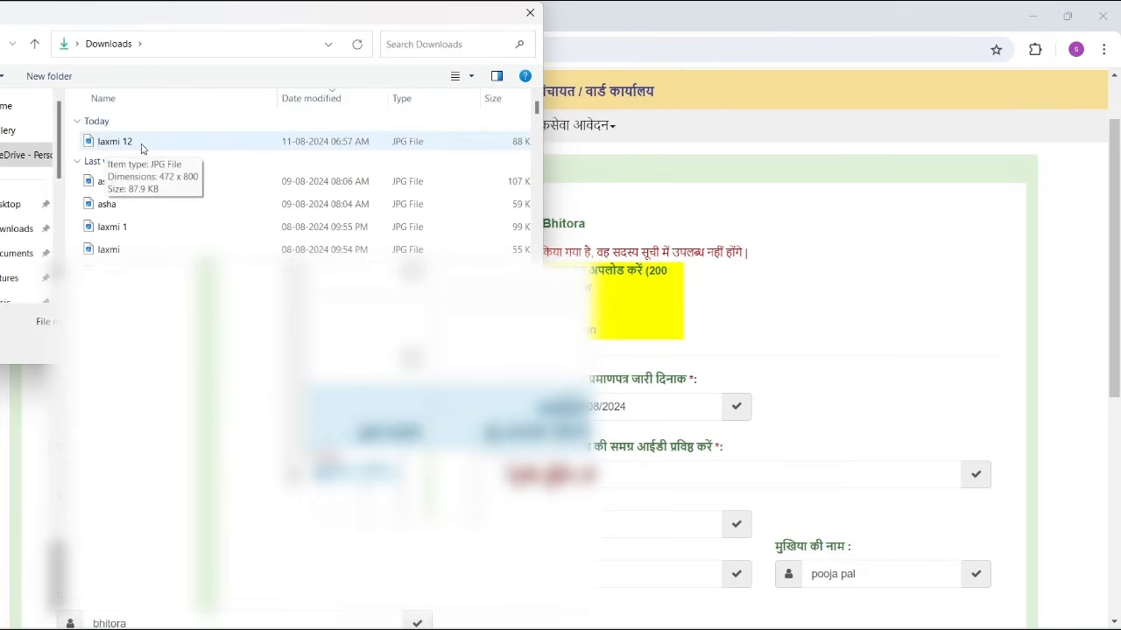
click(141, 145)
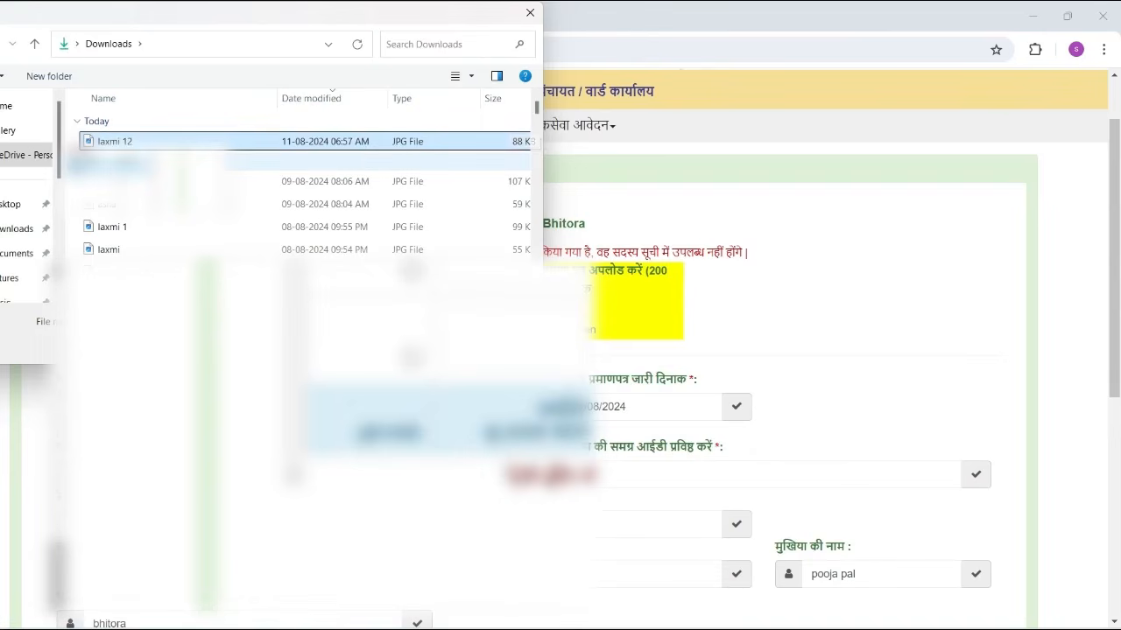
click(419, 347)
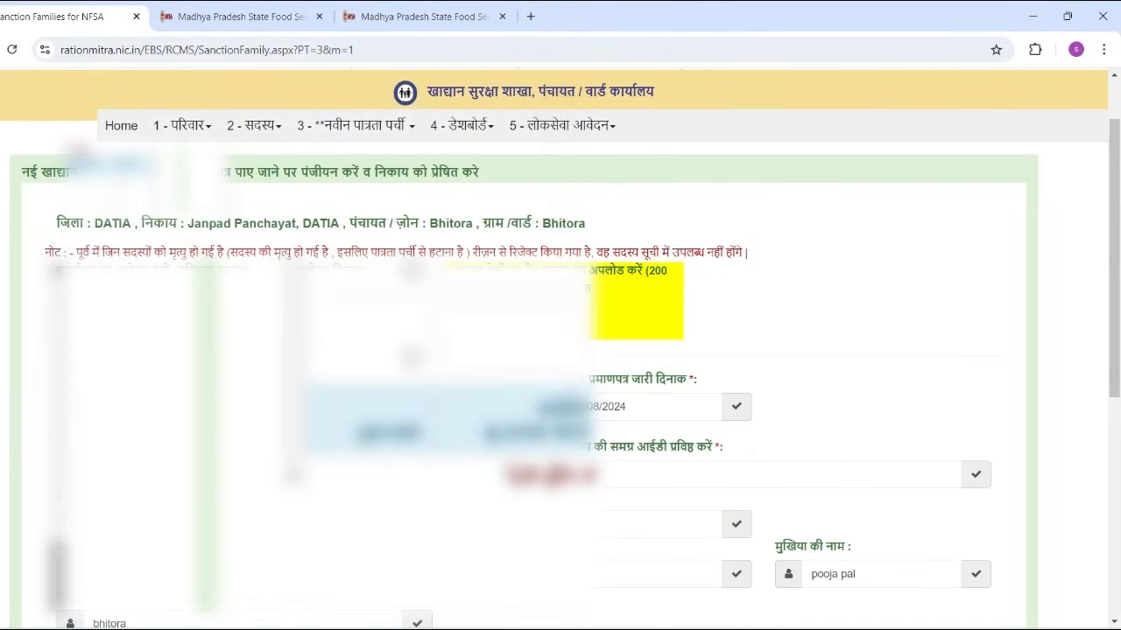
scroll(560, 350, down, 6)
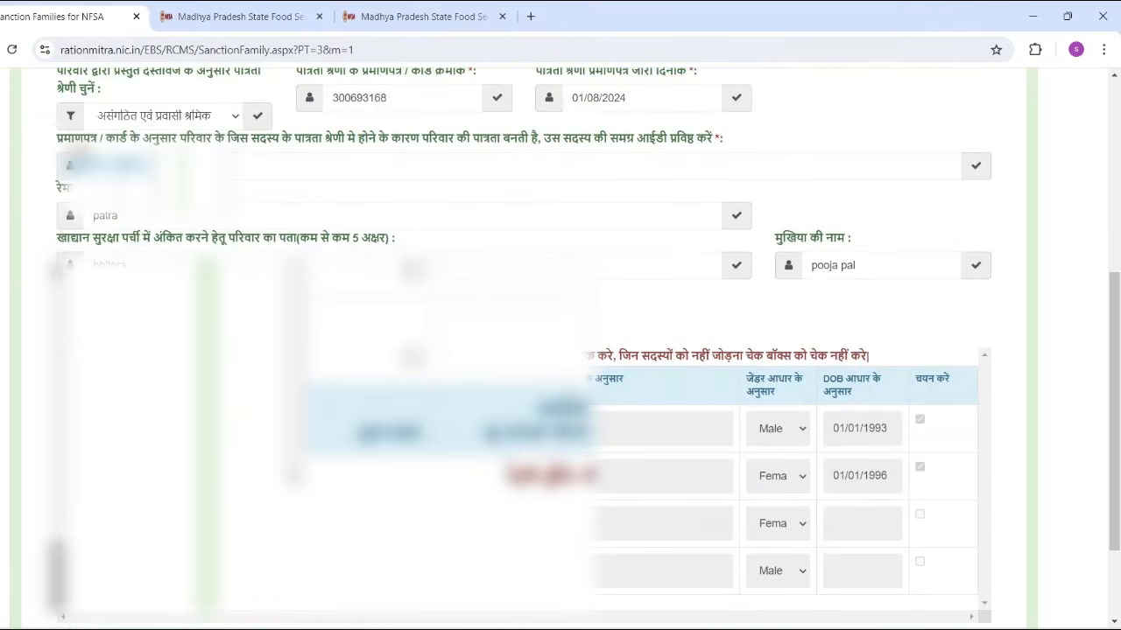